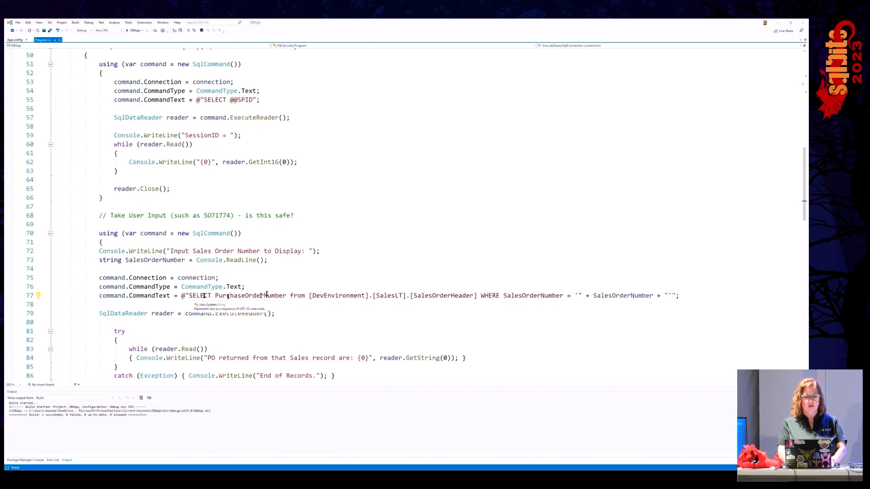
Run the console app with sales order SO71774, receive PO348186287, and close the console
left_click(568, 297)
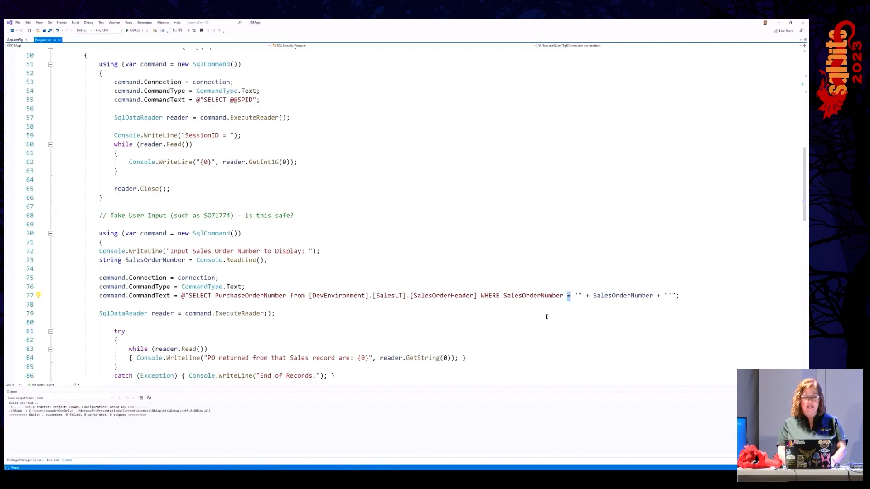
double_click(220, 216)
key("ctrl+c")
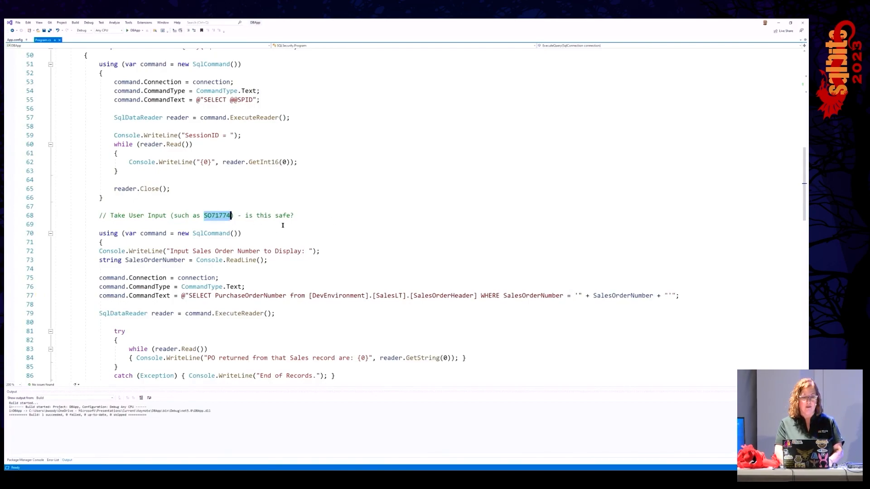
key("ctrl+F5")
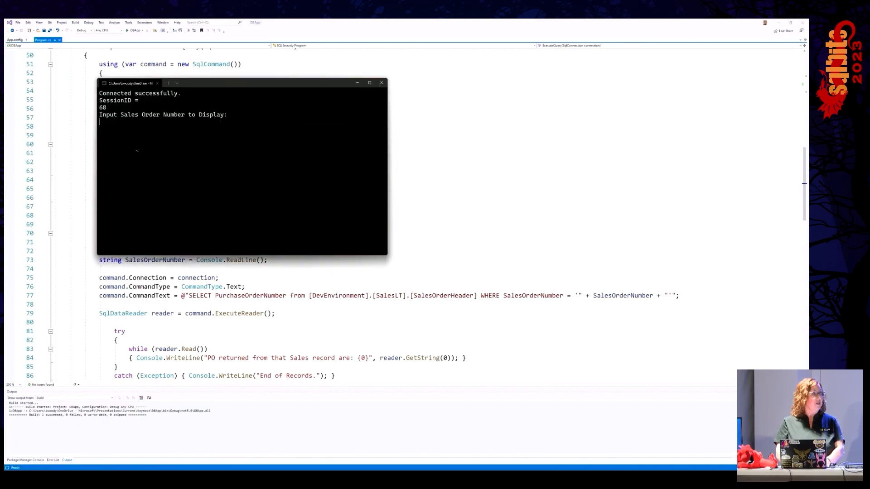
key("ctrl+v")
key("Return")
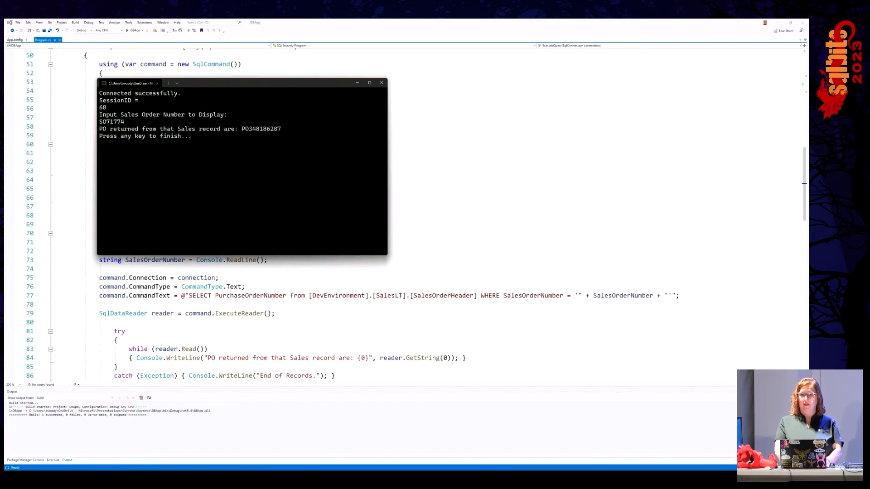
key("Return")
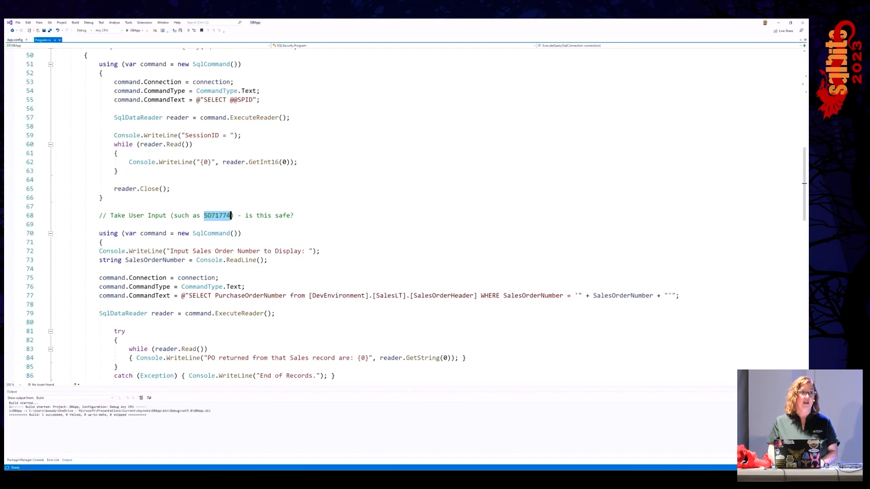
key("alt+Tab")
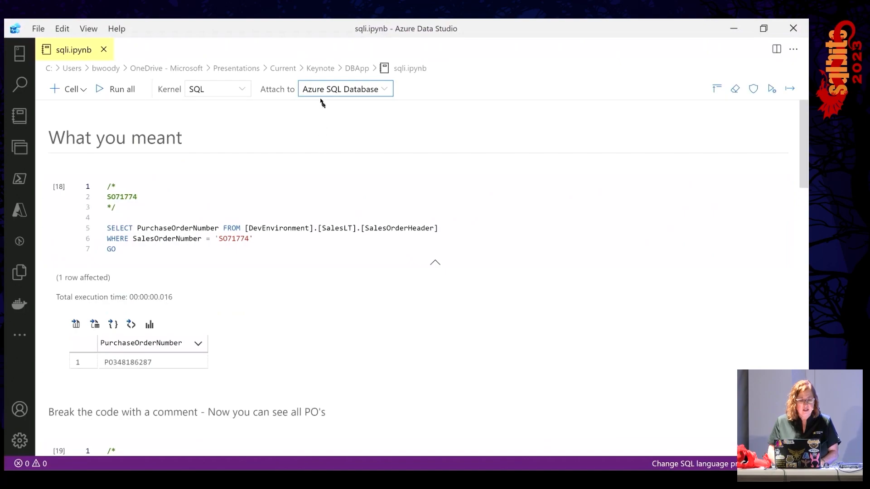
mouse_move(272, 218)
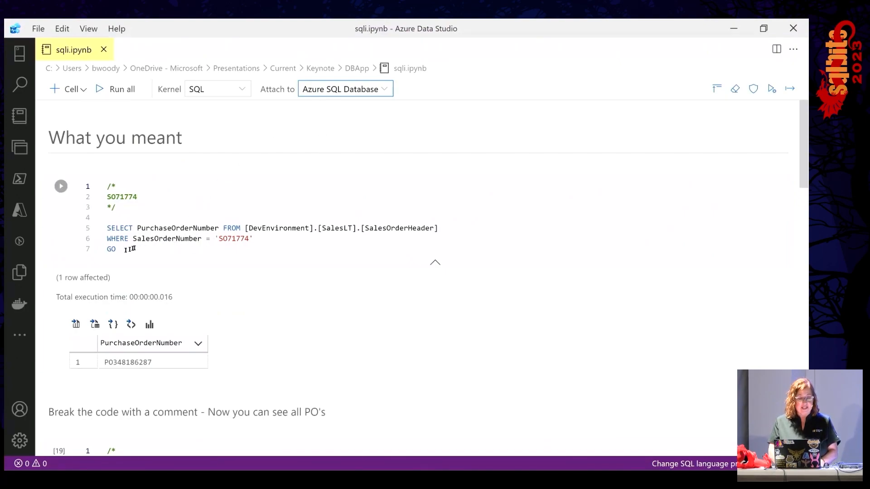
Compare the intended query with the Buck' or 1=1 -- injected query, copying the injection string
left_click_drag(117, 249, 107, 231)
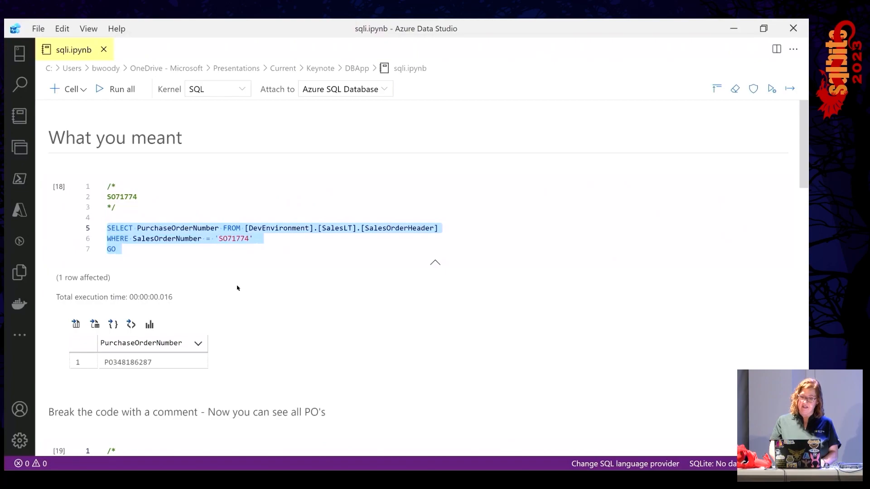
scroll(232, 280, "down", 1)
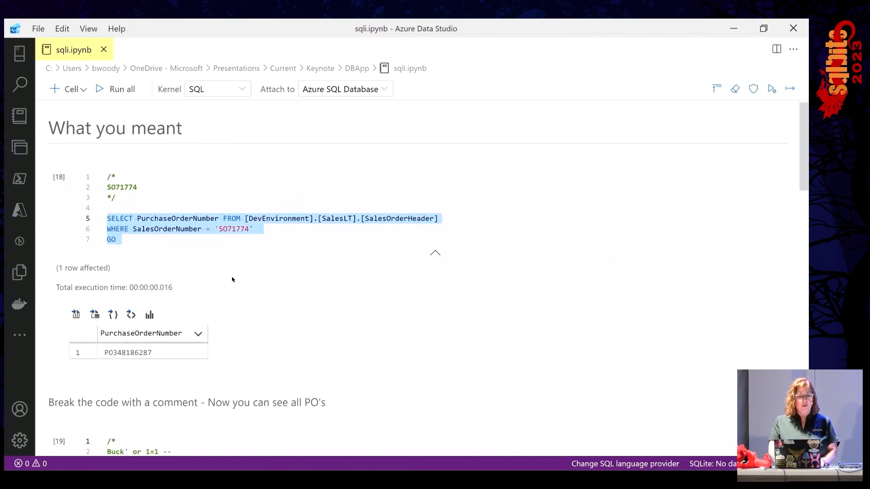
scroll(232, 279, "down", 2)
scroll(232, 280, "down", 2)
scroll(232, 278, "down", 1)
scroll(232, 279, "down", 2)
scroll(231, 278, "down", 2)
scroll(232, 277, "down", 1)
scroll(231, 276, "down", 1)
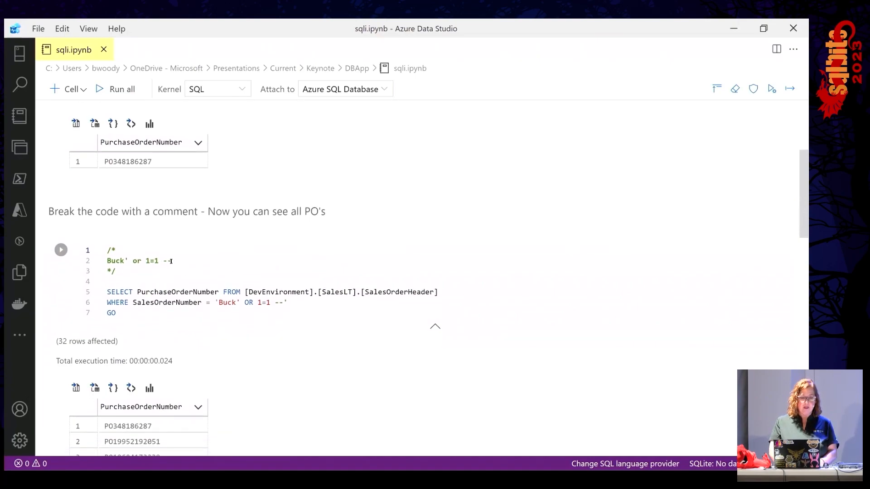
left_click_drag(171, 261, 107, 261)
key("ctrl+c")
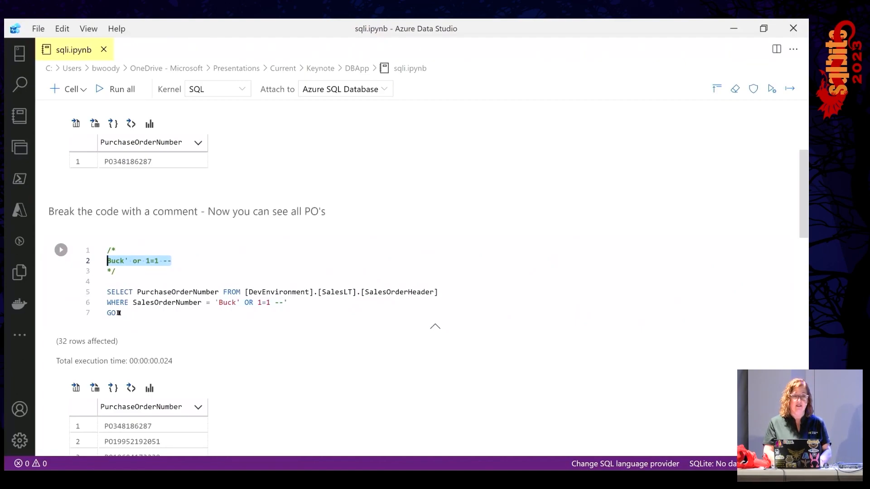
left_click_drag(119, 313, 107, 293)
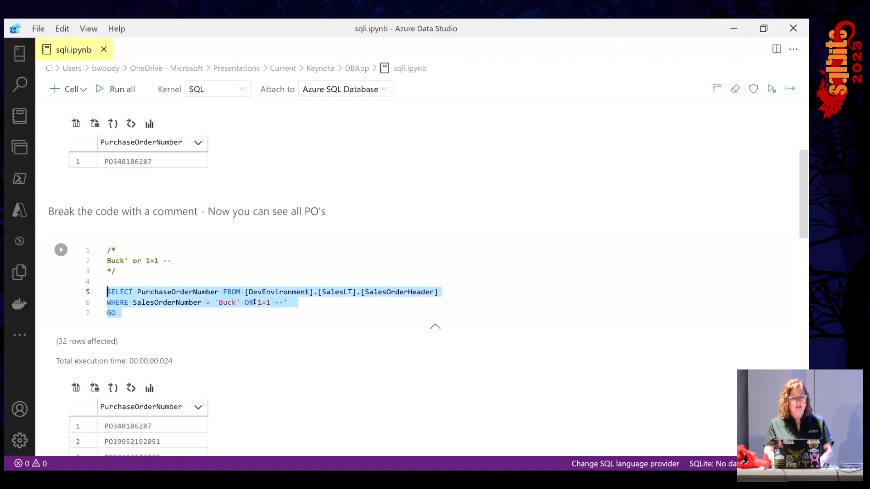
left_click_drag(177, 259, 106, 261)
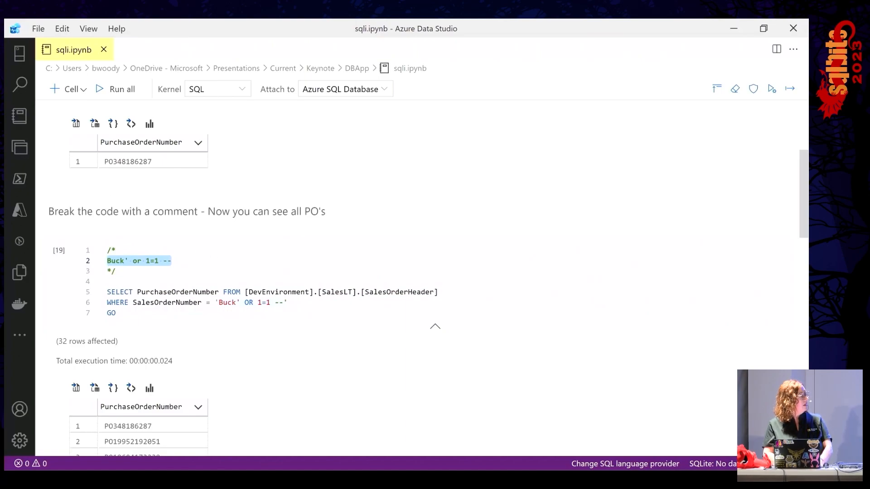
key("alt+Tab")
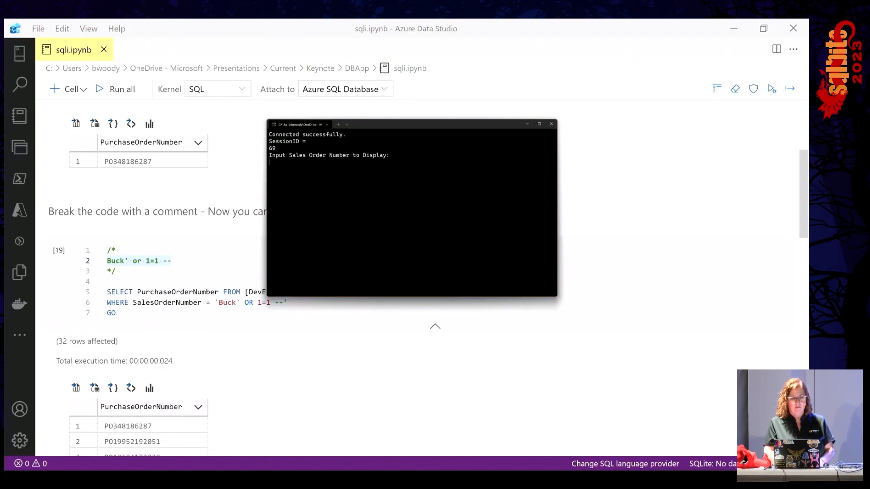
Submit Buck' or 1=1 -- at the prompt so the app dumps every purchase order number
key("ctrl+v")
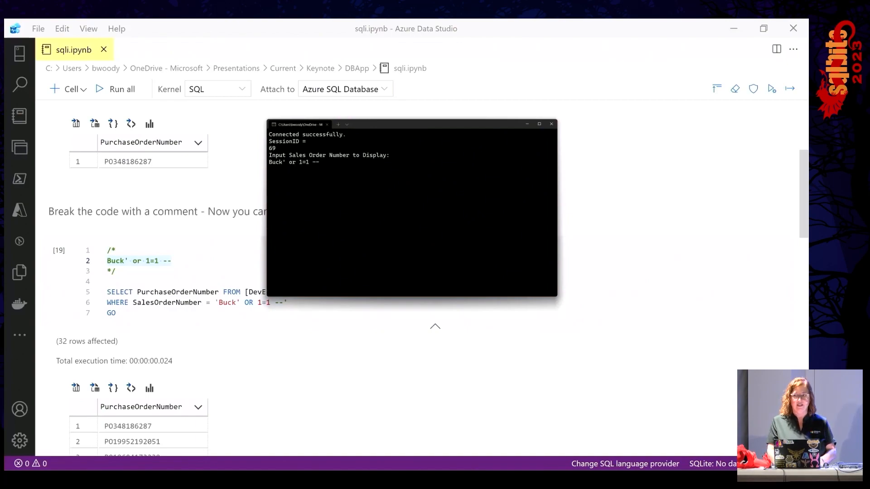
key("Return")
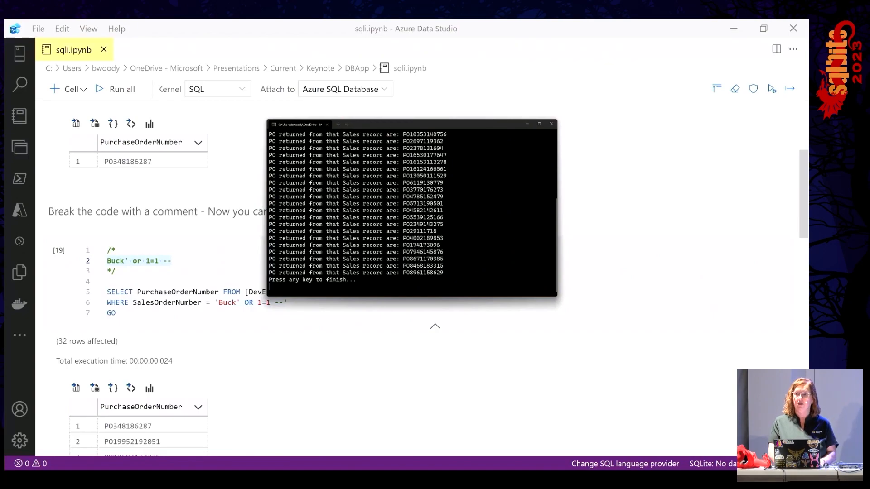
key("Return")
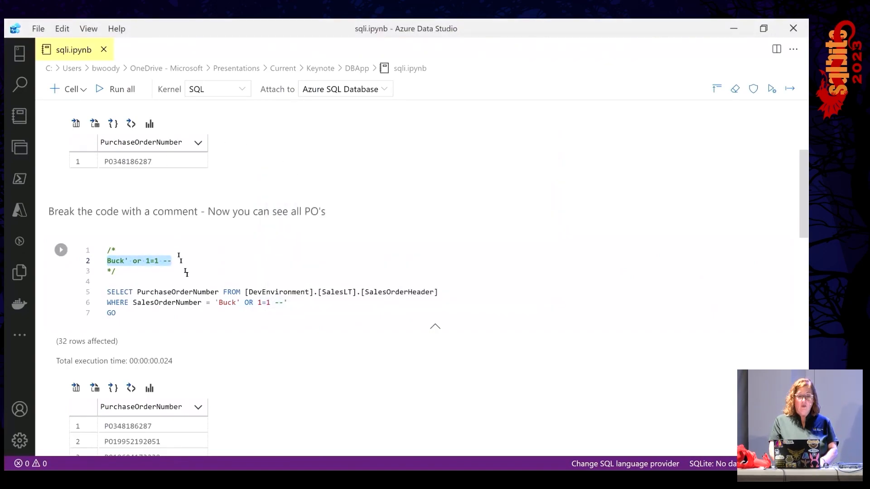
mouse_move(175, 299)
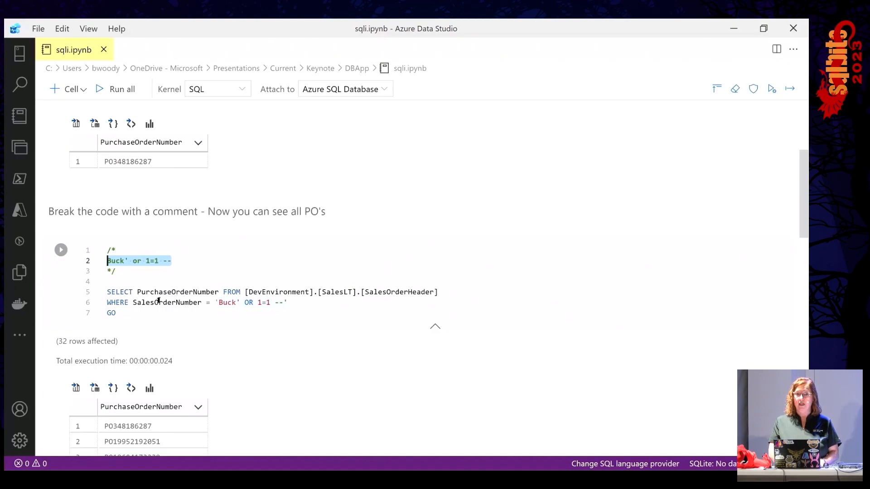
scroll(143, 299, "down", 1)
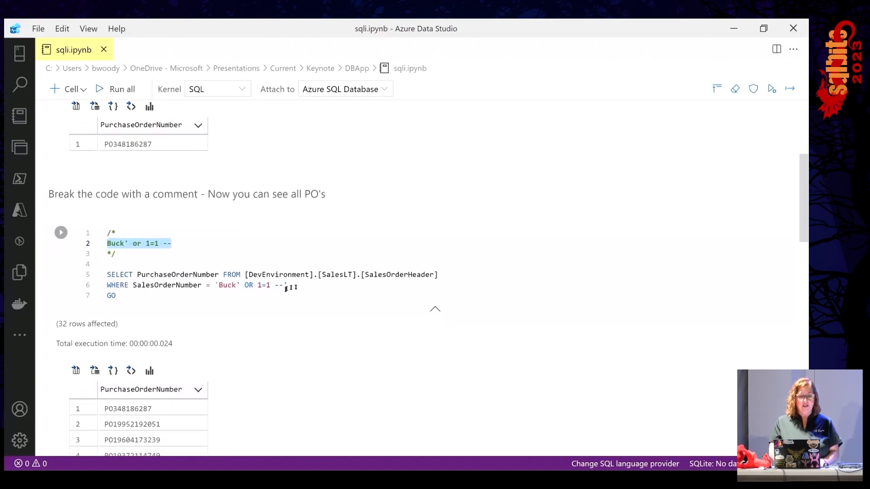
Highlight the injected WHERE value Buck' OR 1=1 -- in the query cell
left_click(248, 291)
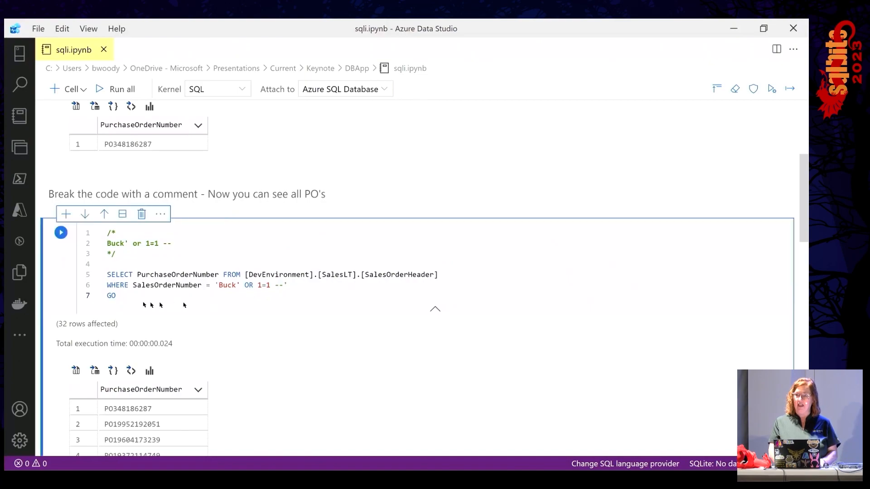
left_click(109, 274, "shift")
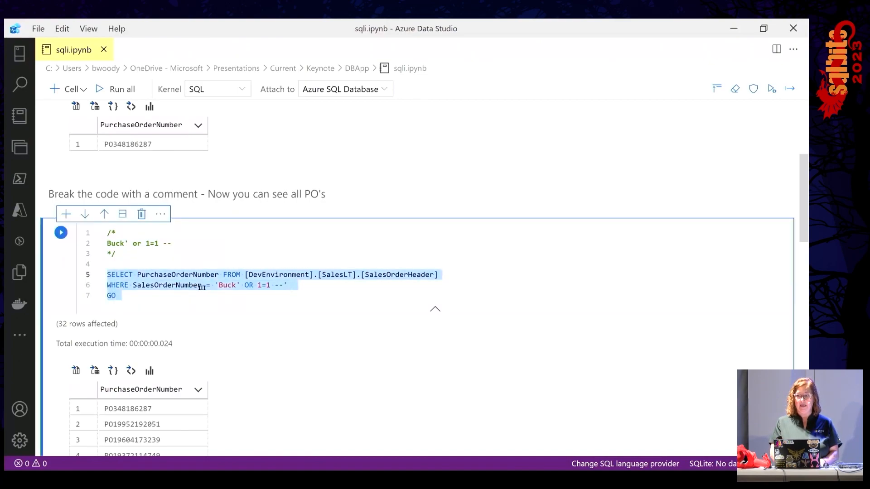
left_click(220, 285)
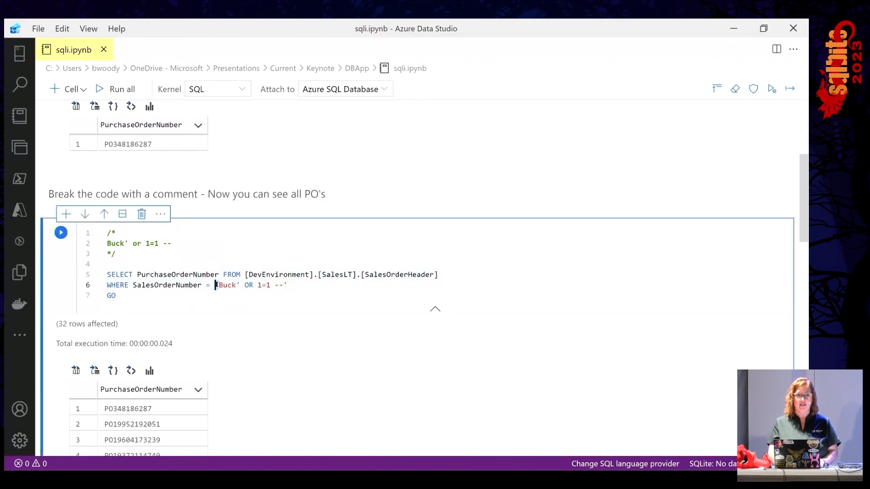
left_click_drag(216, 285, 237, 286)
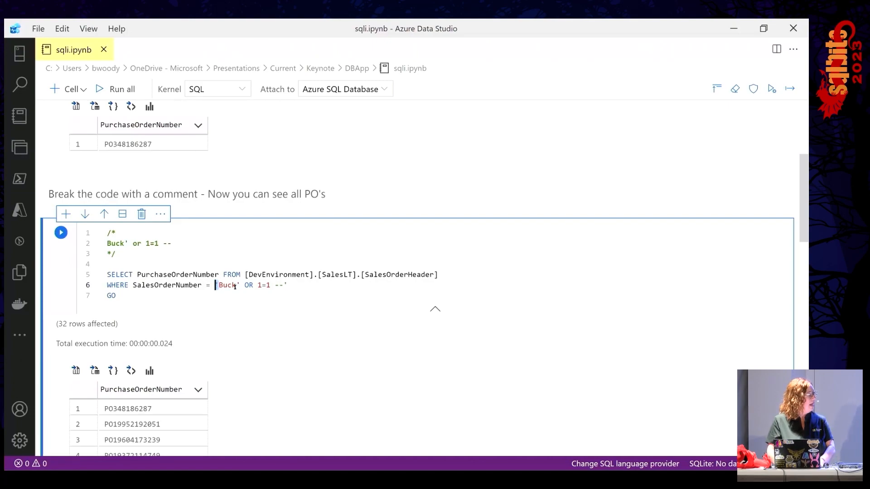
left_click(219, 285)
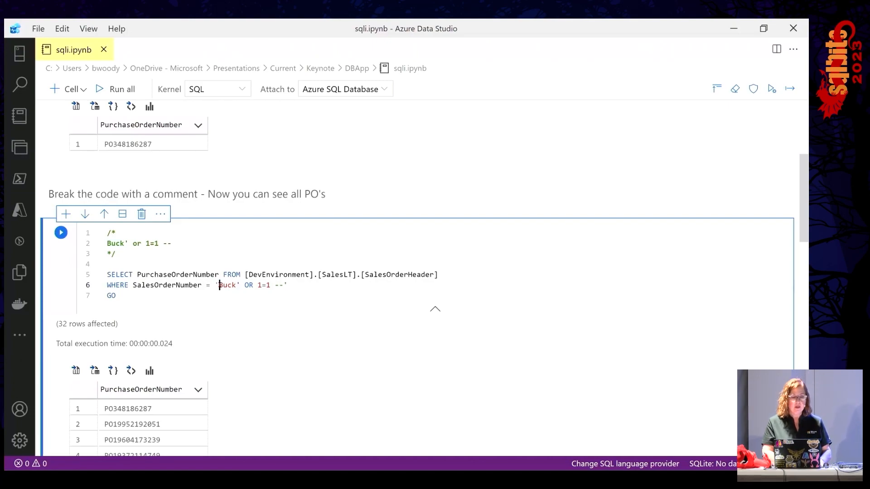
left_click_drag(220, 284, 284, 285)
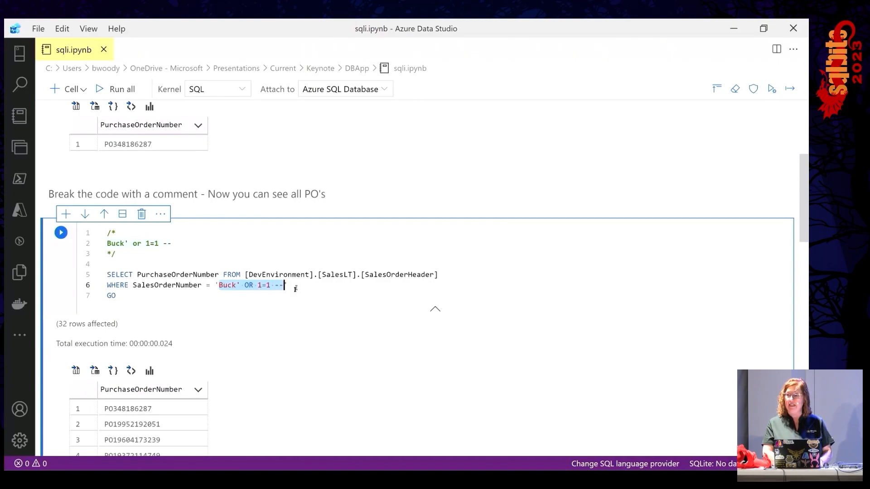
left_click(283, 293)
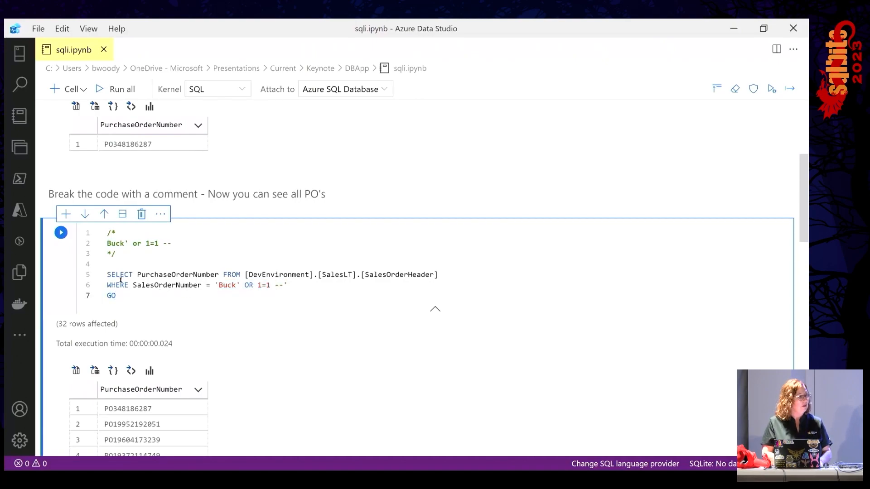
Point out OR, Buck, the always-true 1=1 condition and the -- comment marker in turn
double_click(247, 284)
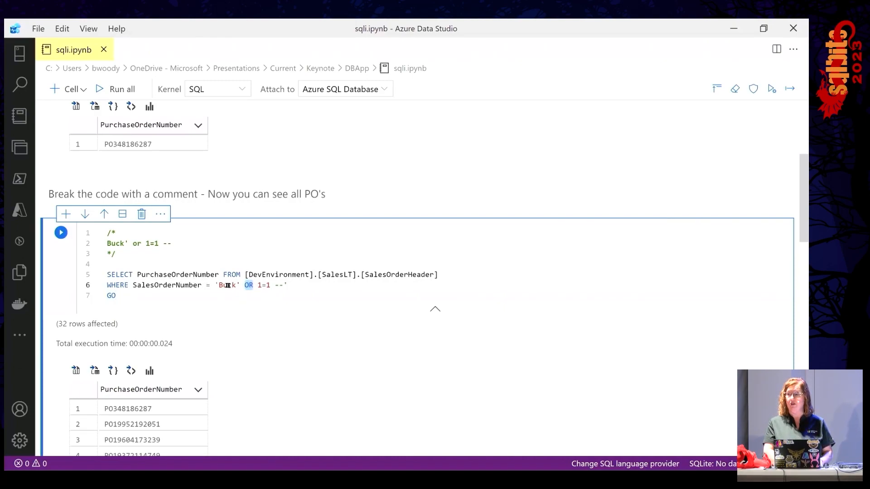
double_click(227, 285)
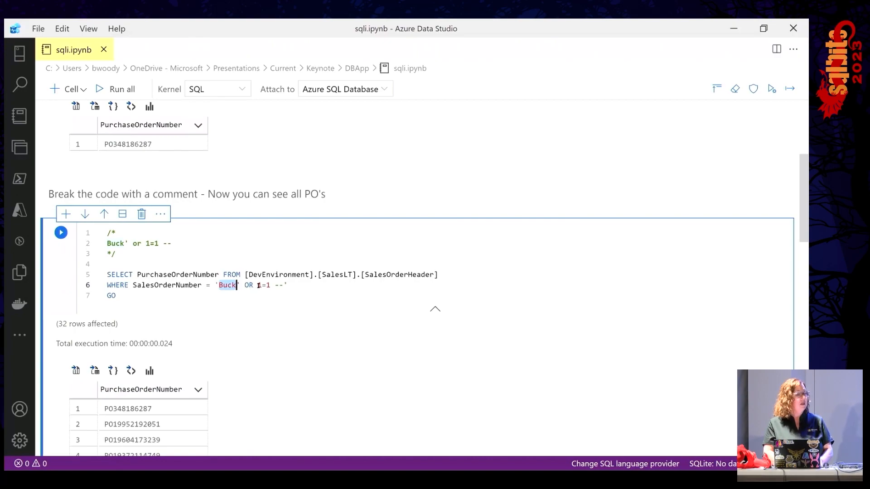
left_click_drag(258, 285, 271, 286)
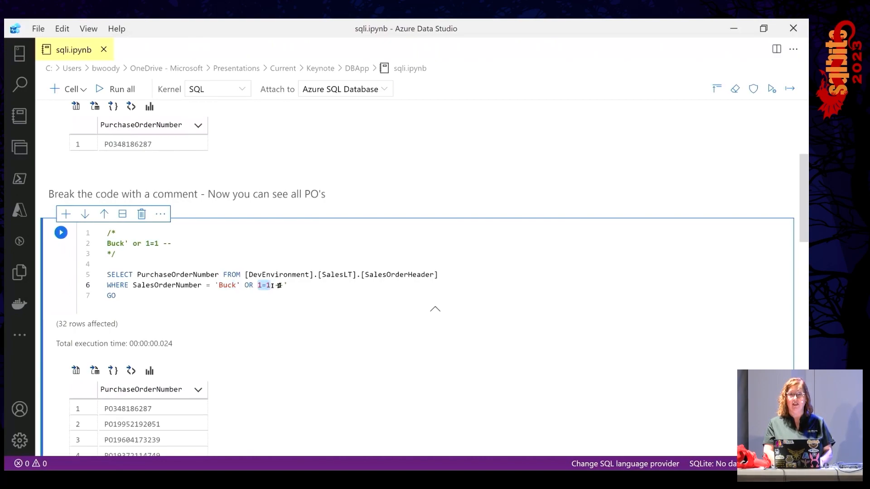
left_click(275, 285)
left_click_drag(275, 286, 283, 286)
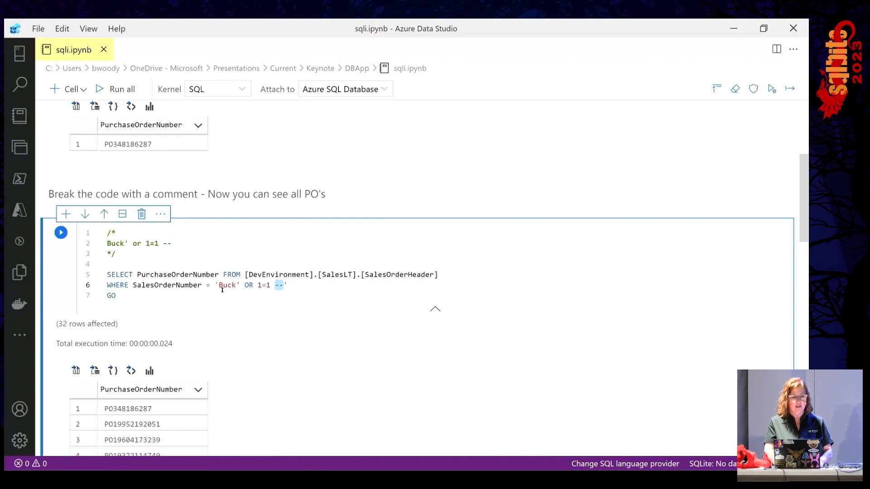
scroll(222, 289, "down", 1)
scroll(222, 290, "down", 1)
scroll(222, 292, "down", 1)
scroll(222, 292, "down", 1)
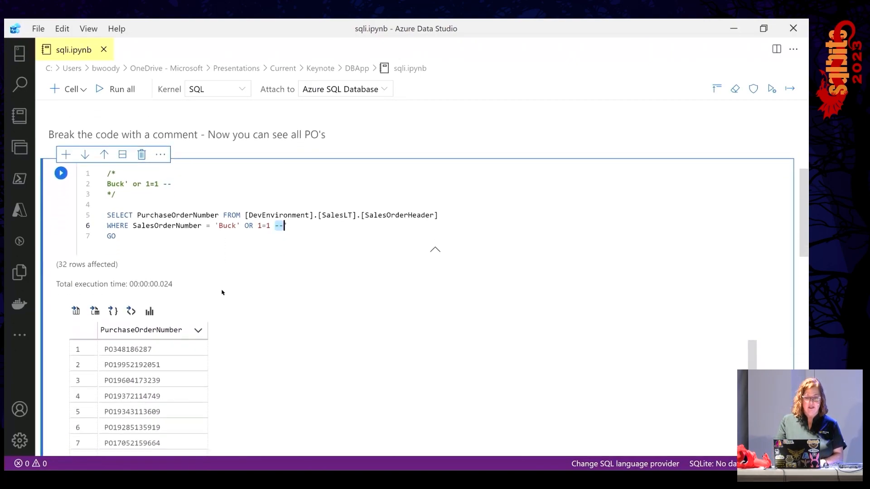
scroll(221, 293, "down", 1)
scroll(222, 292, "down", 1)
scroll(221, 291, "down", 1)
scroll(220, 292, "down", 2)
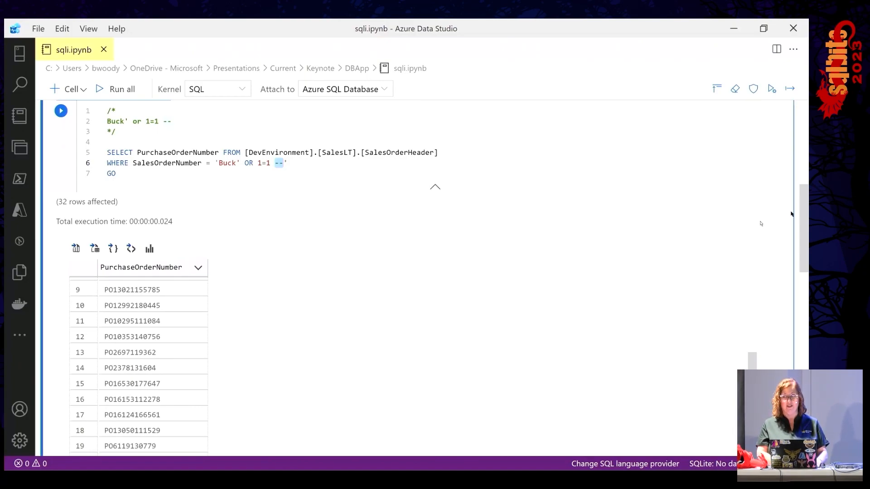
left_click_drag(805, 206, 802, 292)
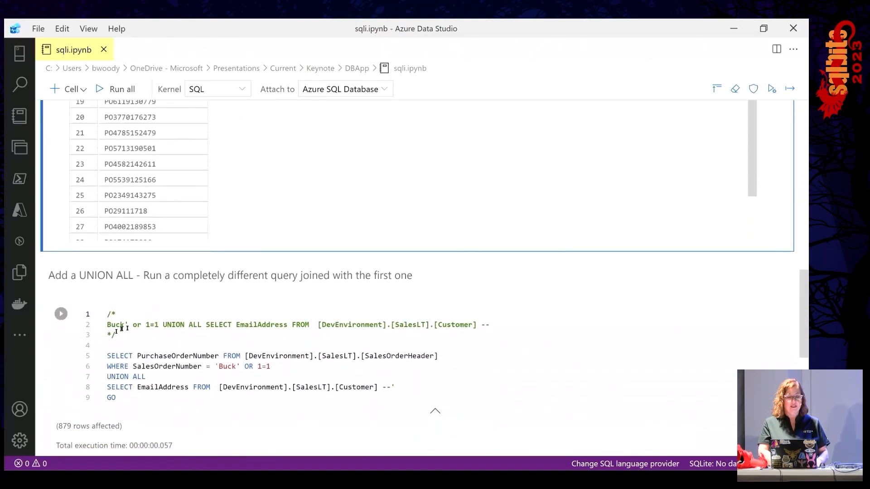
Highlight the injected UNION ALL customer-email clause, then move through the alert email to the portal
left_click(164, 326)
left_click_drag(163, 325, 203, 325)
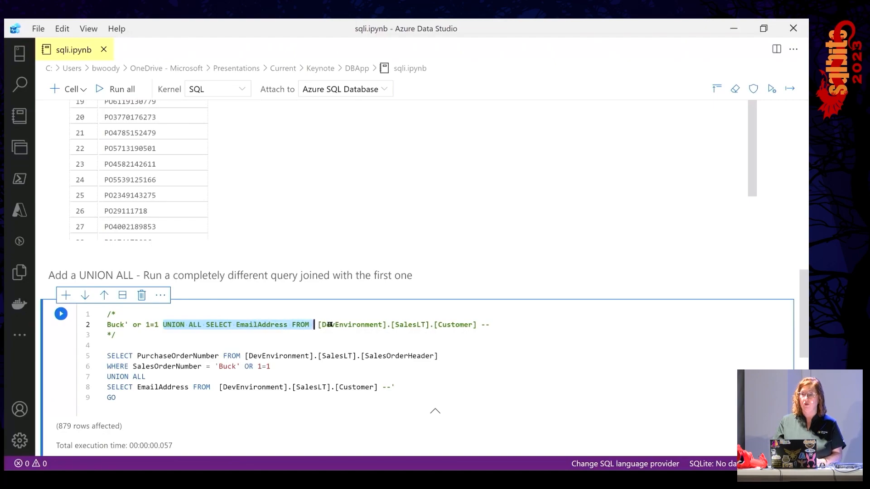
left_click_drag(203, 325, 490, 325)
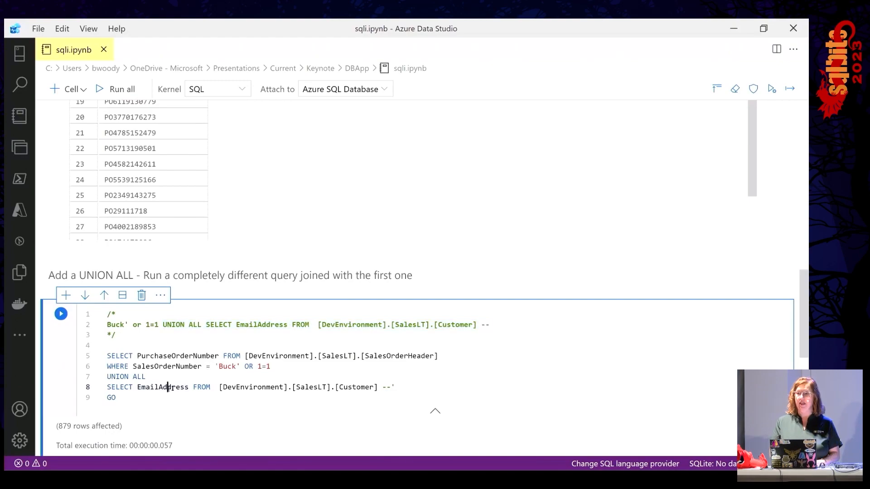
scroll(807, 339, "down", 1)
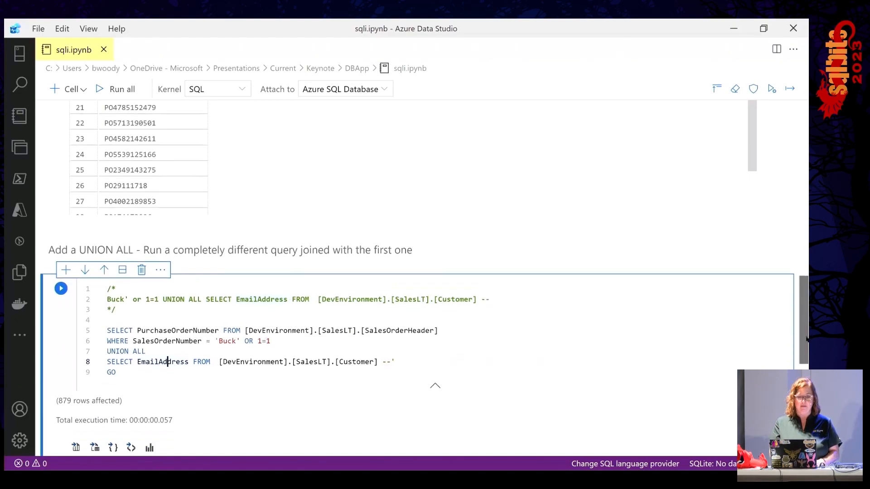
scroll(807, 338, "down", 3)
scroll(807, 338, "down", 4)
scroll(807, 339, "down", 4)
scroll(807, 339, "down", 4)
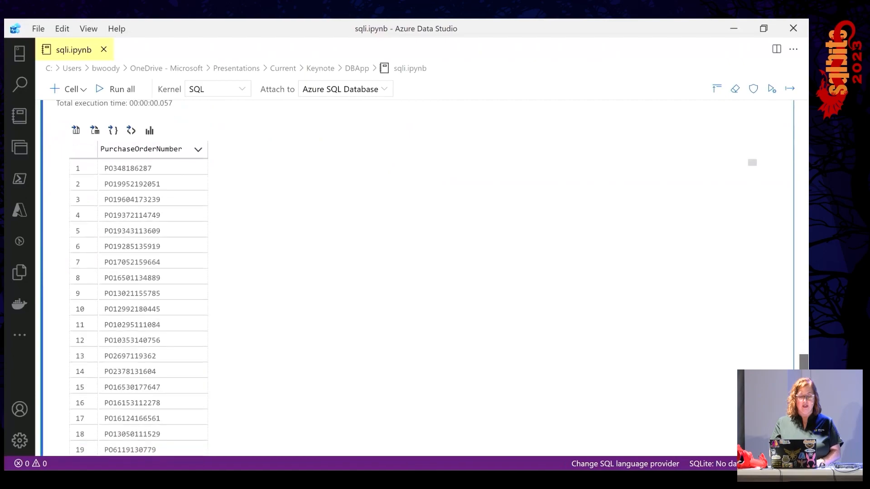
scroll(645, 360, "down", 1)
scroll(524, 307, "down", 5)
scroll(525, 307, "down", 3)
scroll(525, 309, "down", 1)
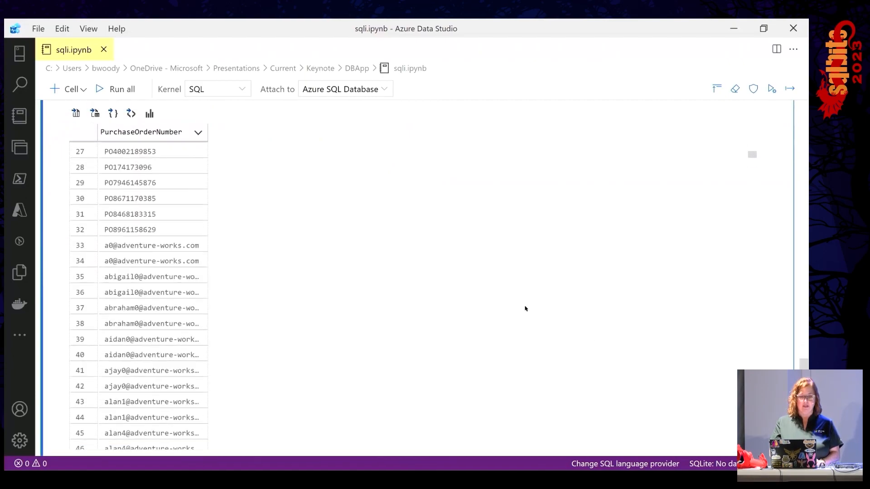
scroll(525, 308, "down", 3)
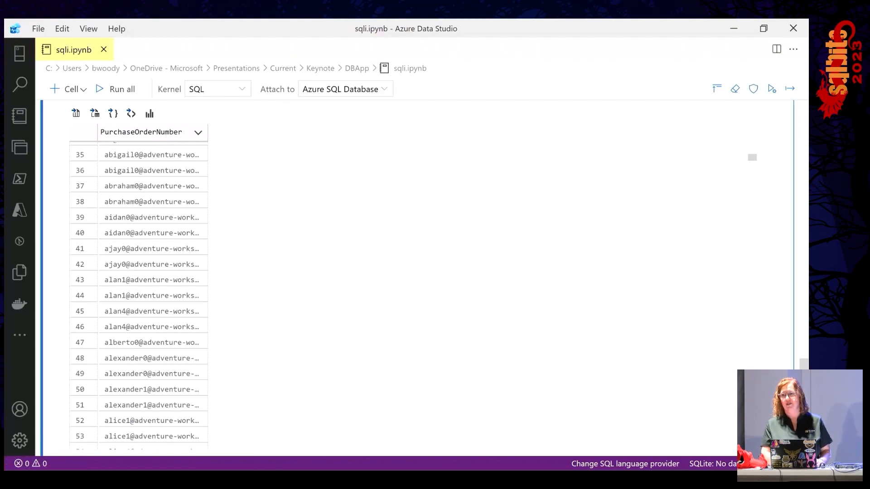
key("alt+Tab")
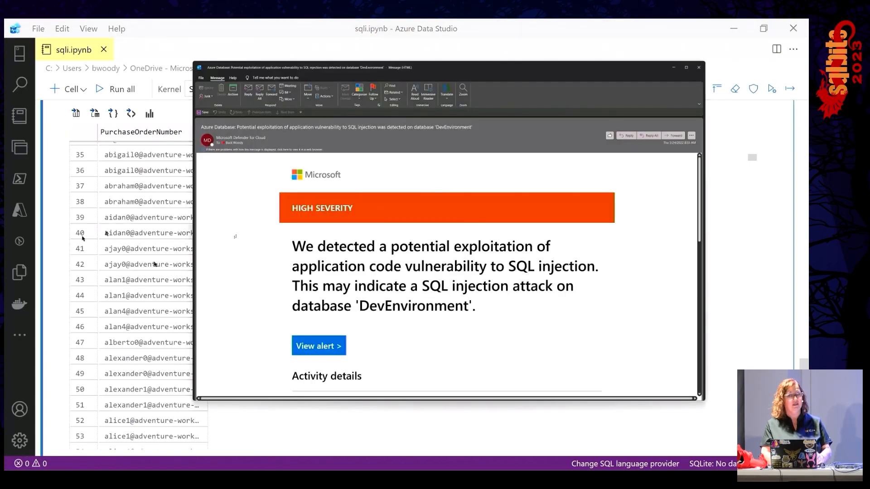
key("alt+Tab")
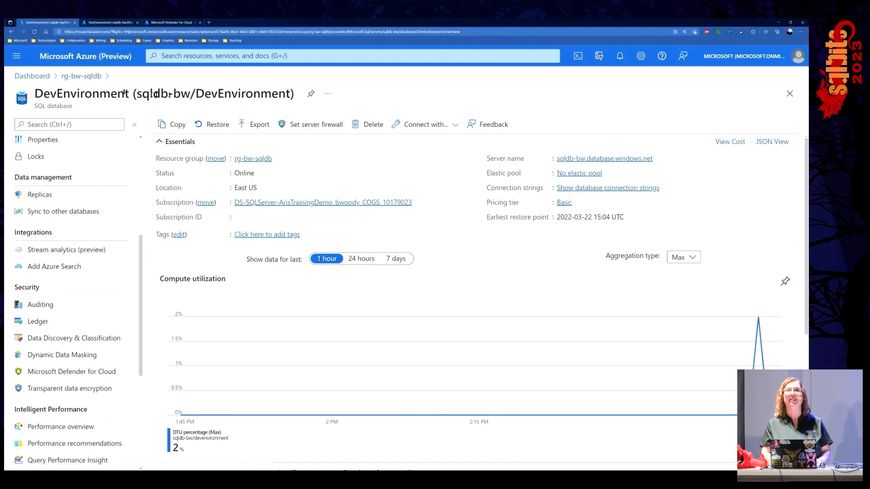
Show the DevEnvironment database's Notifications (1) with its critical threat protection alert
left_click_drag(196, 94, 292, 94)
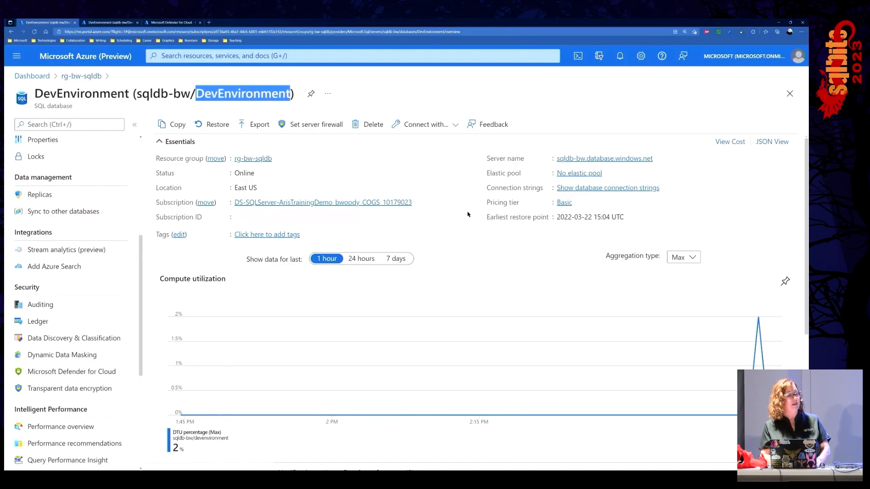
scroll(511, 268, "down", 1)
scroll(510, 265, "down", 1)
scroll(479, 277, "down", 1)
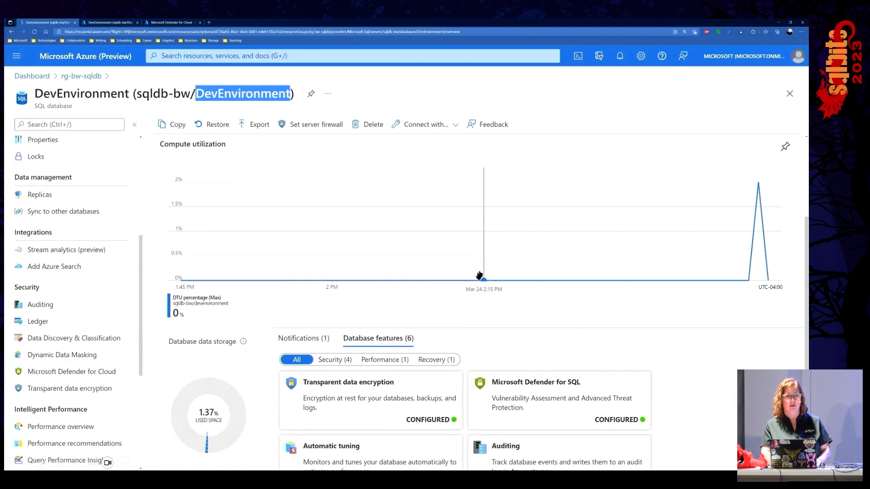
scroll(478, 276, "down", 1)
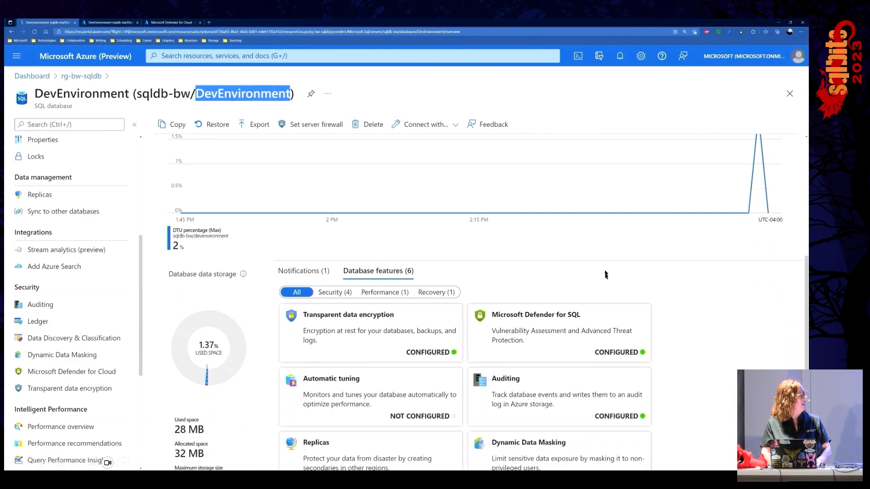
scroll(605, 274, "down", 1)
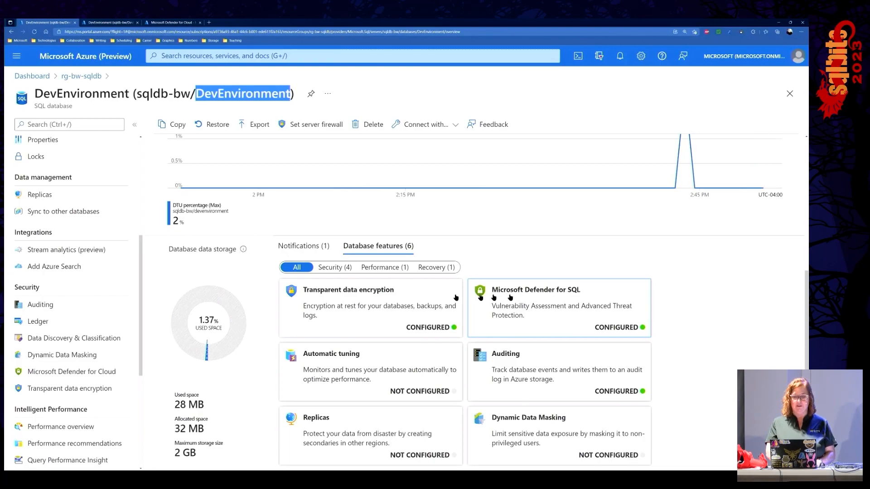
left_click(322, 247)
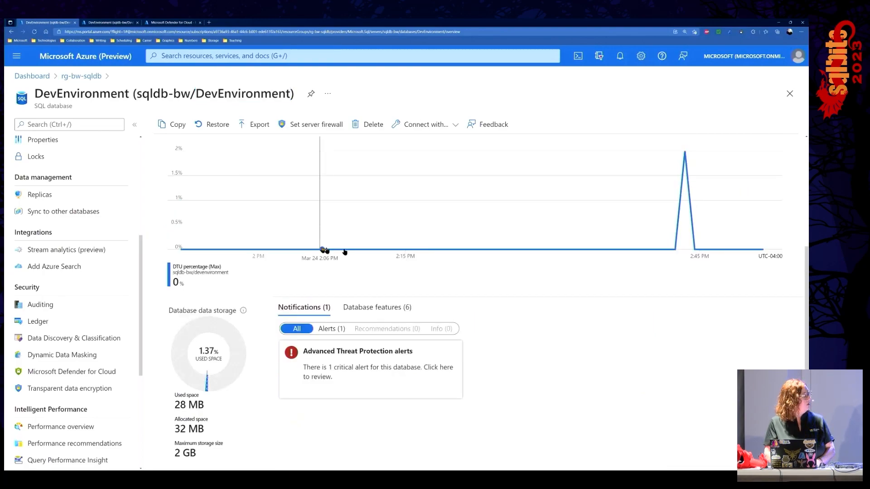
Select the Potential SQL Injection alert and view its full details
left_click(325, 361)
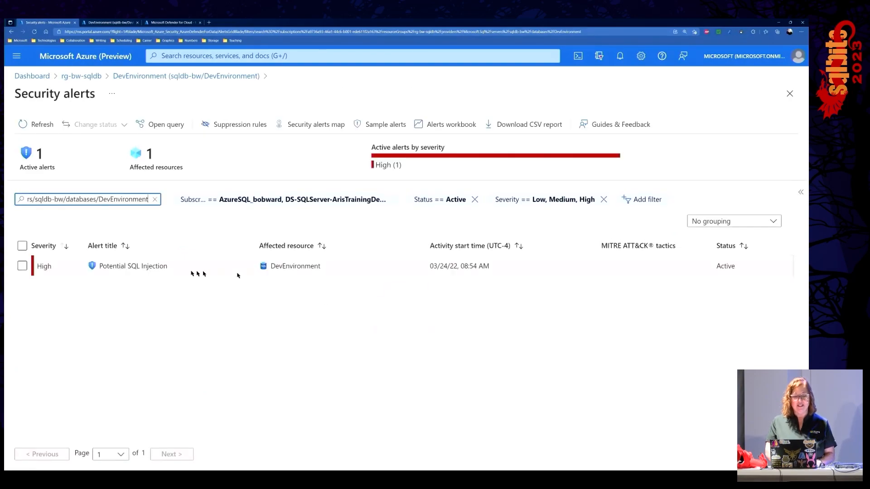
left_click(164, 266)
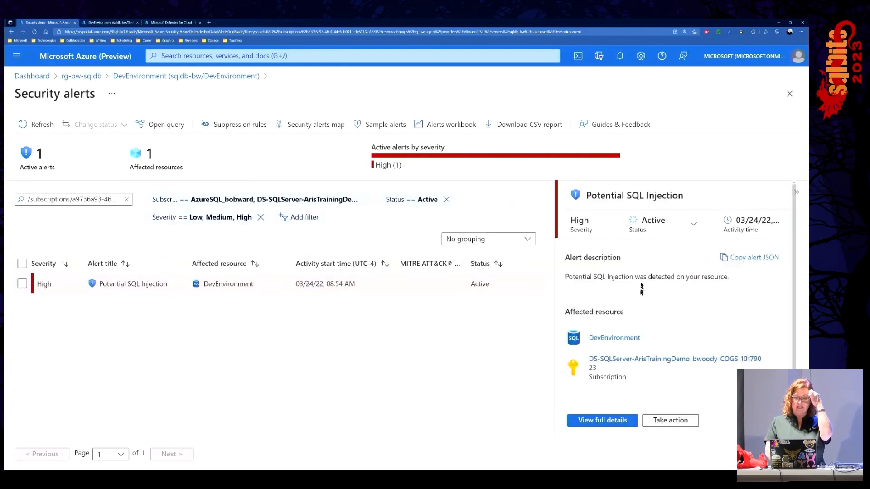
left_click(614, 422)
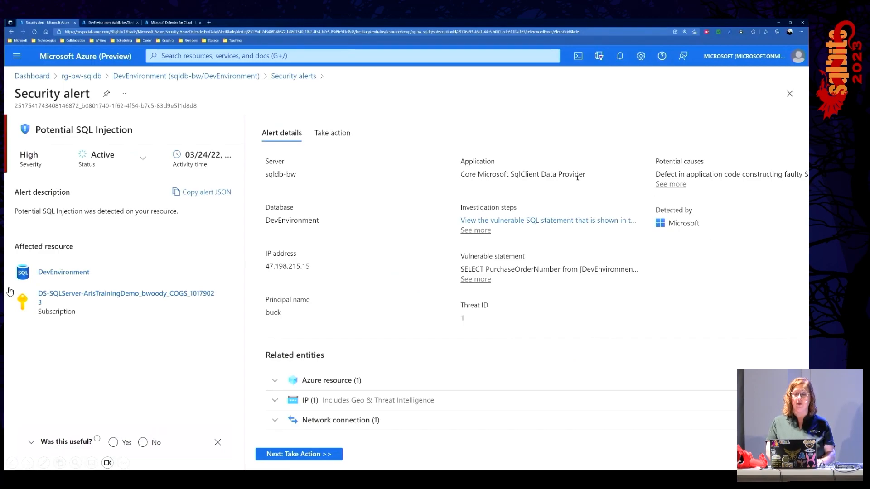
Expand the potential causes, investigation steps and vulnerable statement, then move to Take action
left_click(666, 183)
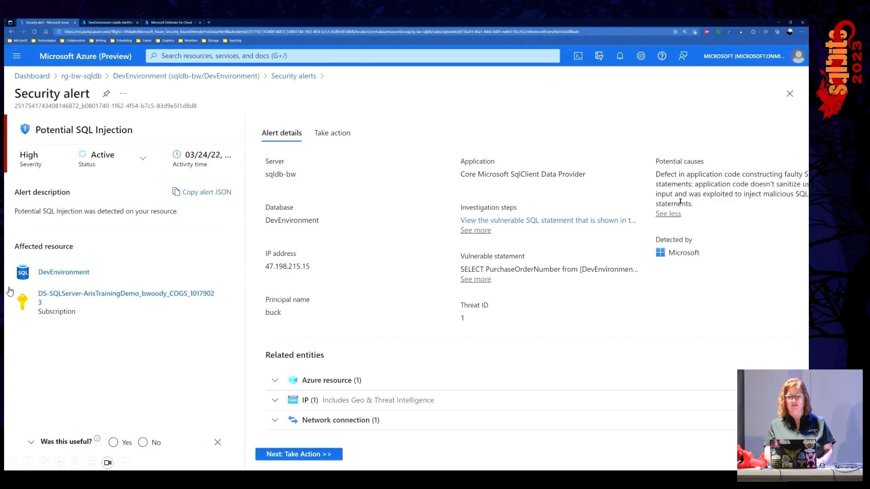
left_click(476, 231)
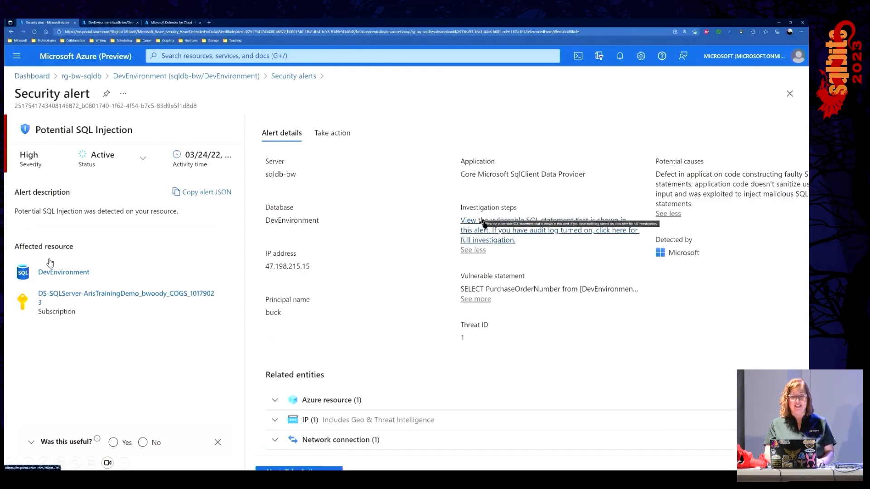
left_click(473, 299)
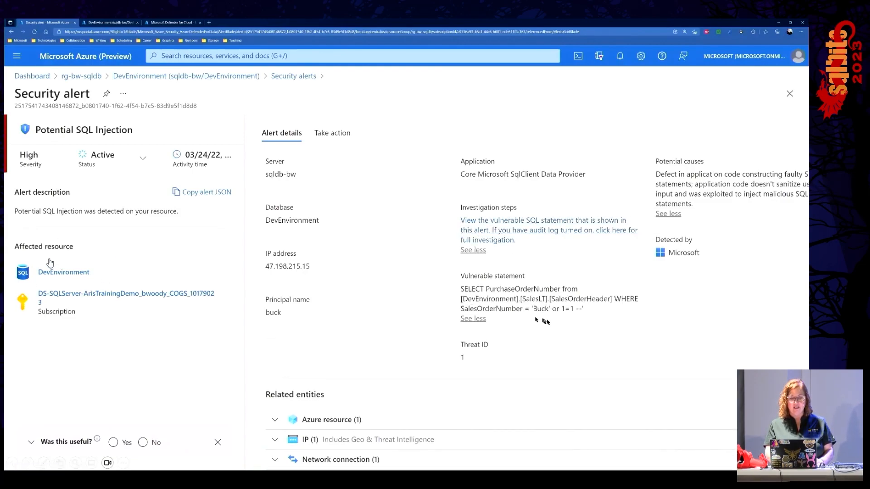
left_click_drag(589, 310, 463, 290)
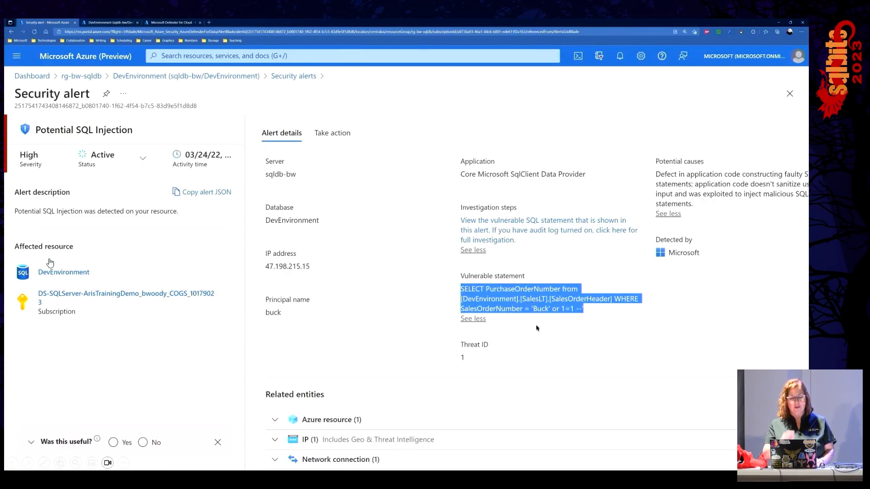
scroll(537, 325, "down", 2)
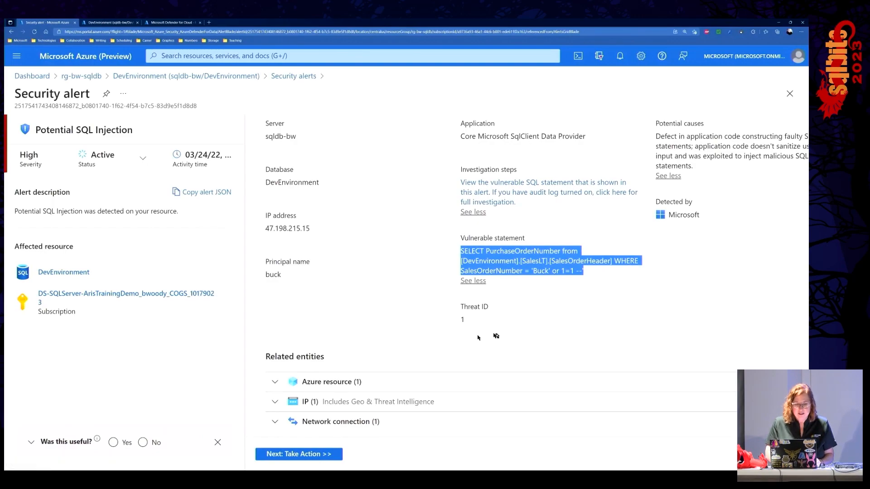
left_click(299, 454)
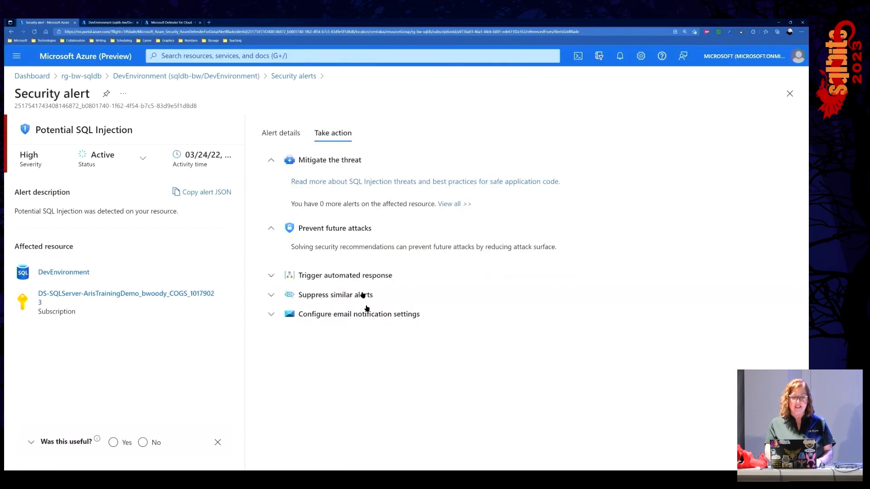
Read the SQL Injection threats guidance article and return to the Security alert
left_click(319, 182)
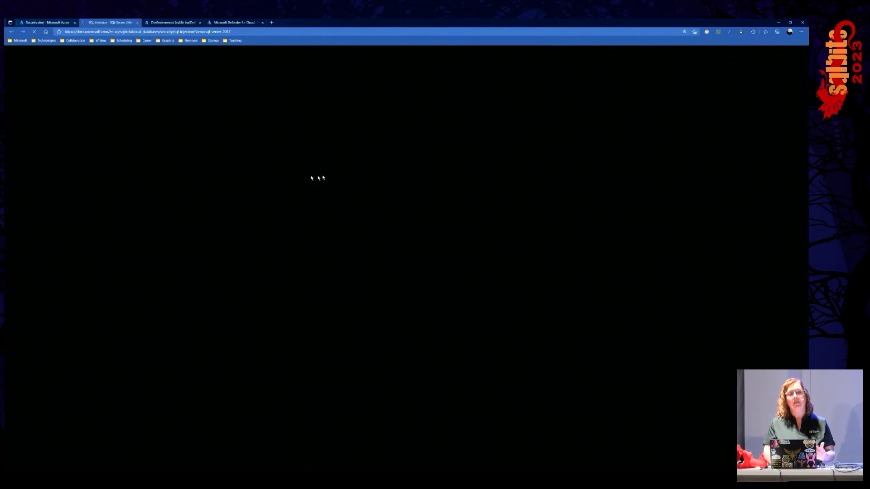
scroll(370, 222, "down", 2)
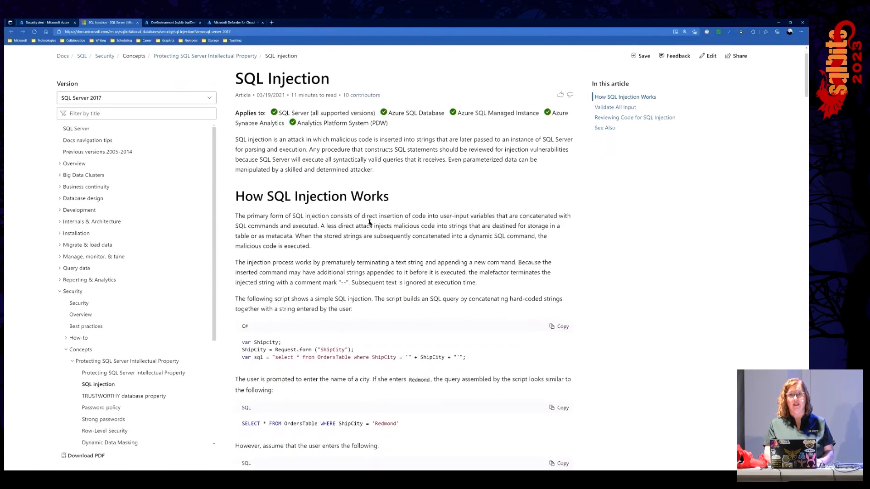
scroll(370, 222, "down", 2)
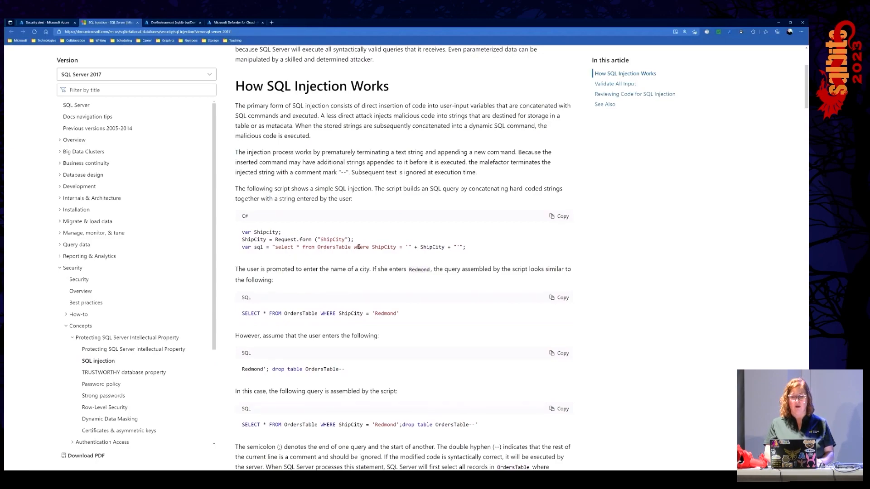
scroll(358, 247, "down", 2)
scroll(358, 247, "down", 1)
scroll(358, 246, "down", 1)
scroll(357, 248, "down", 1)
scroll(357, 249, "down", 1)
scroll(355, 251, "down", 1)
scroll(354, 252, "down", 1)
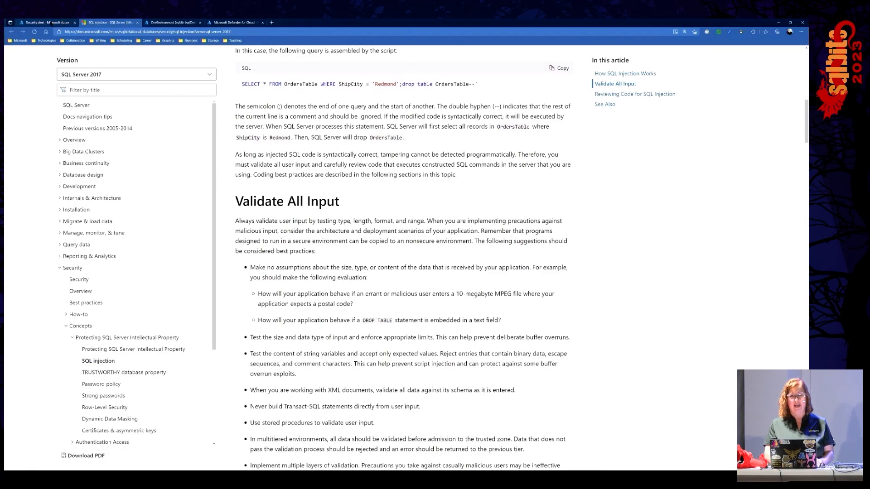
left_click(50, 23)
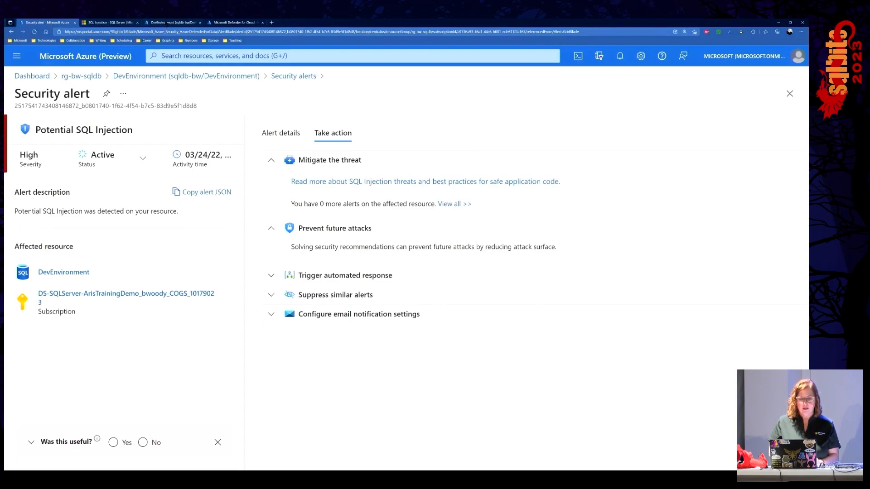
Go to DevEnvironment's Defender for Cloud page and open vulnerability finding VA1143
left_click(170, 22)
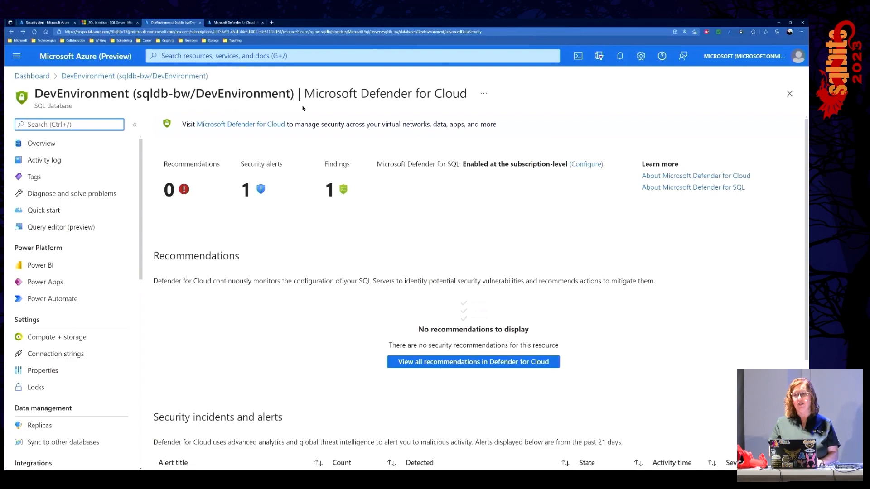
scroll(537, 214, "down", 2)
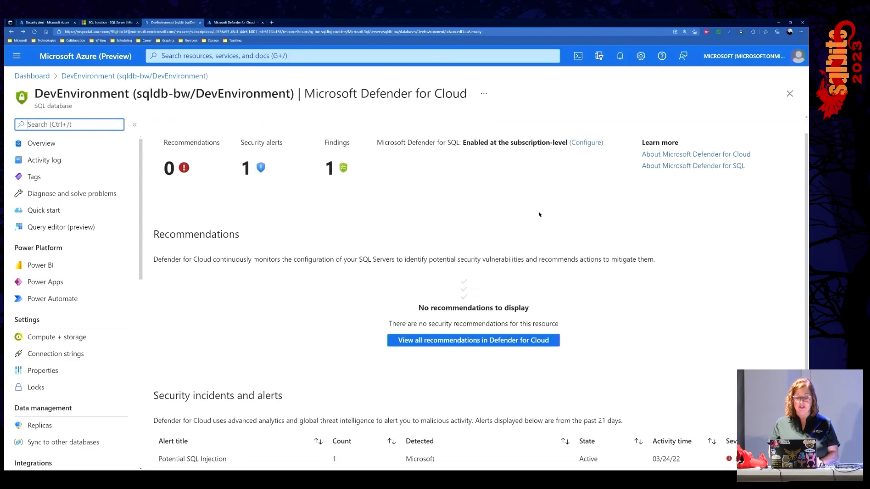
scroll(538, 214, "down", 3)
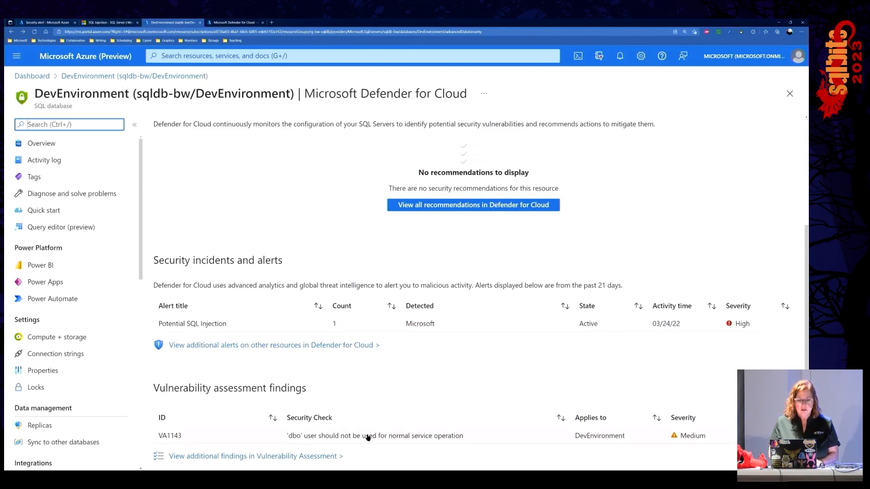
left_click(325, 437)
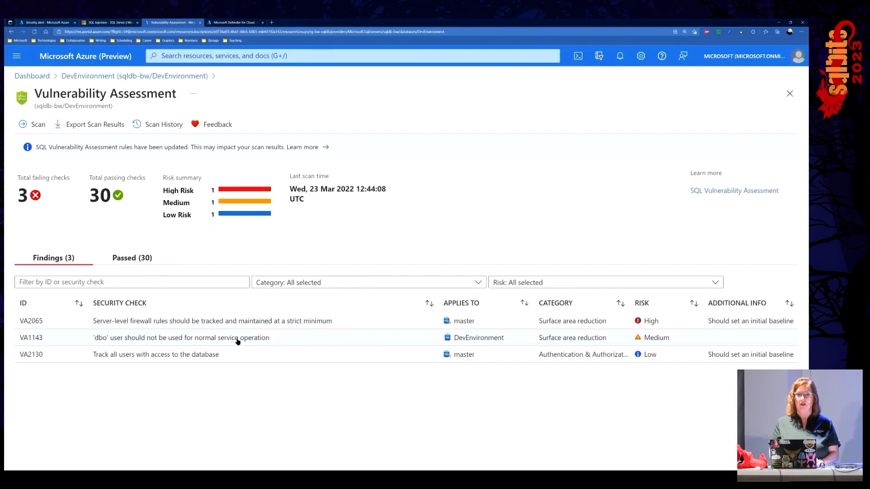
Review the VA1143 'dbo' user finding's description, rule query and remediation, then move to Defender for Cloud
left_click(267, 338)
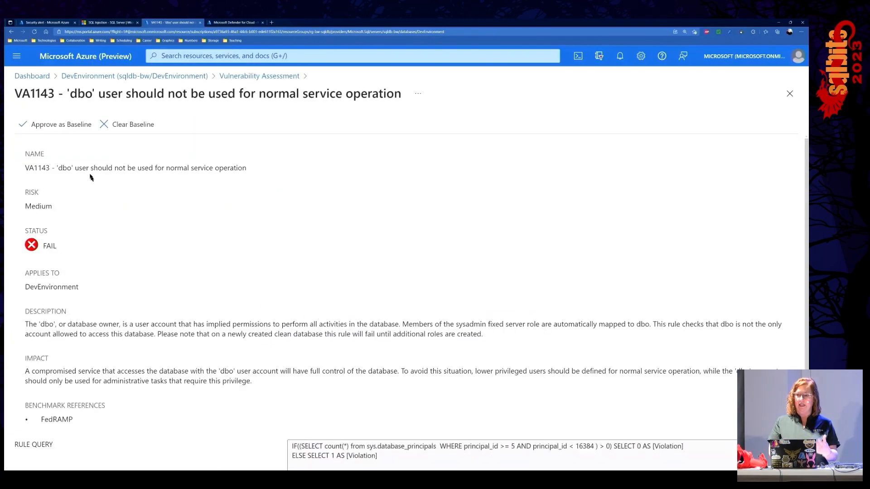
scroll(163, 269, "down", 1)
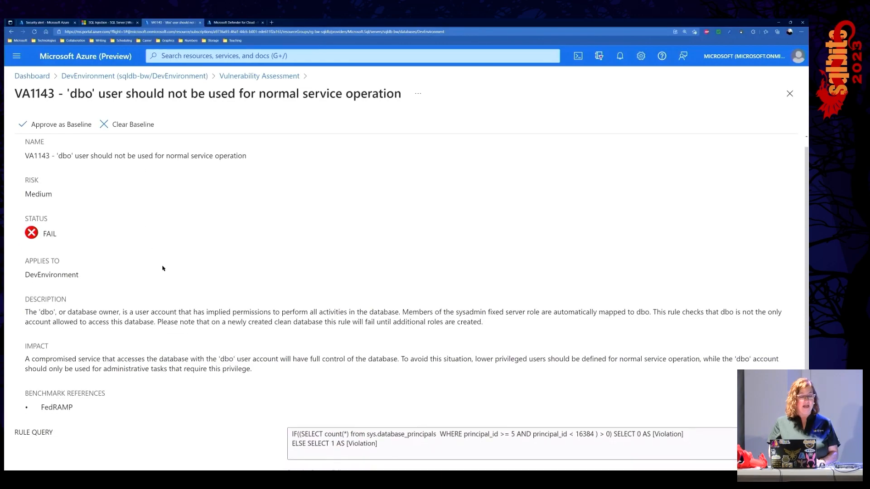
scroll(162, 268, "down", 2)
scroll(162, 268, "down", 1)
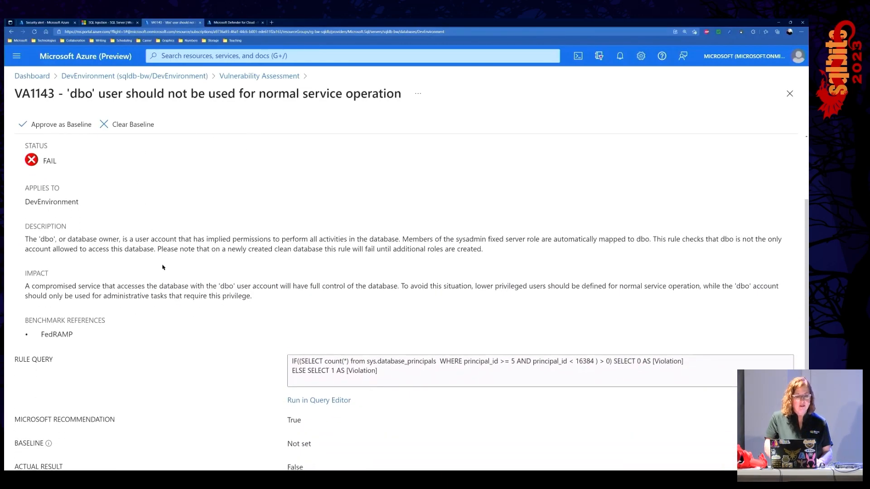
scroll(162, 268, "down", 1)
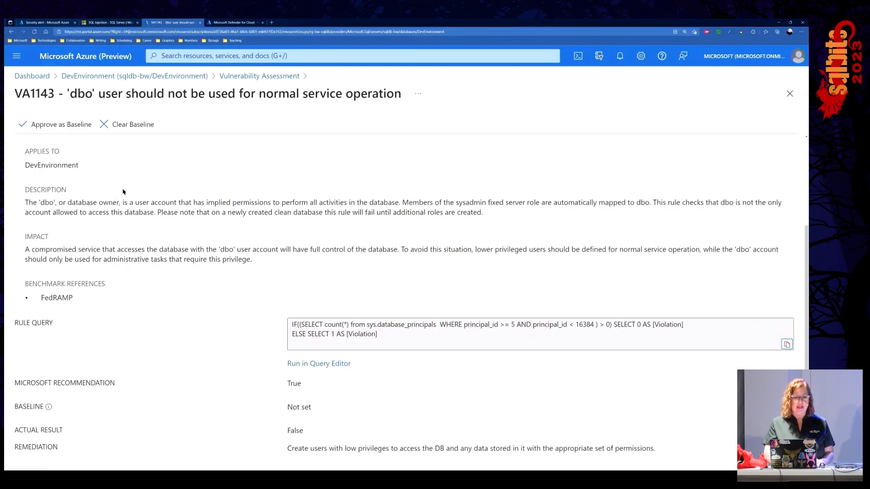
left_click(223, 24)
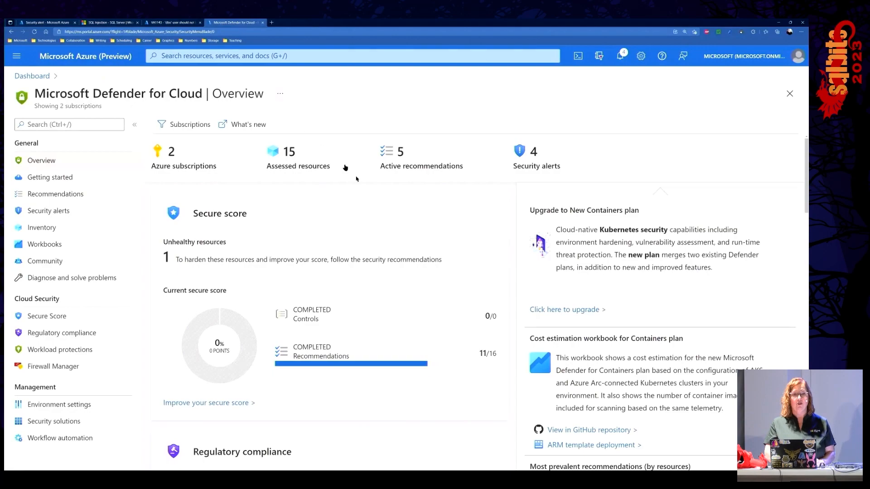
scroll(421, 211, "down", 1)
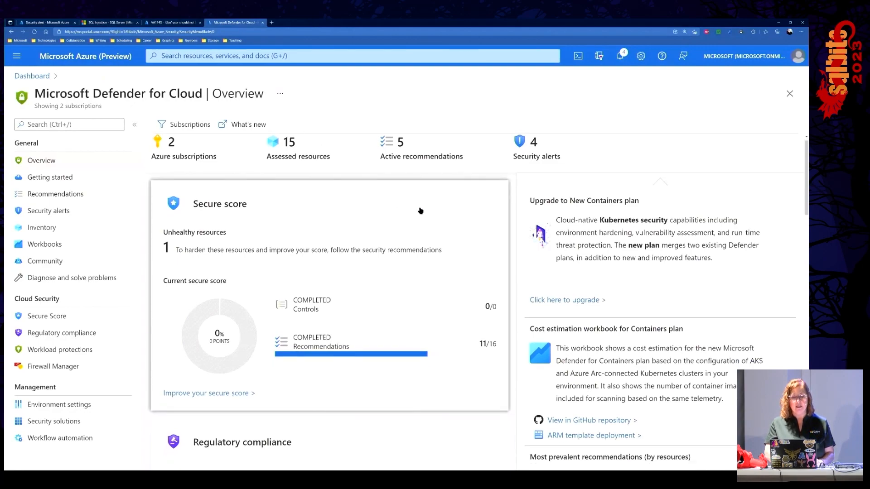
scroll(420, 211, "down", 1)
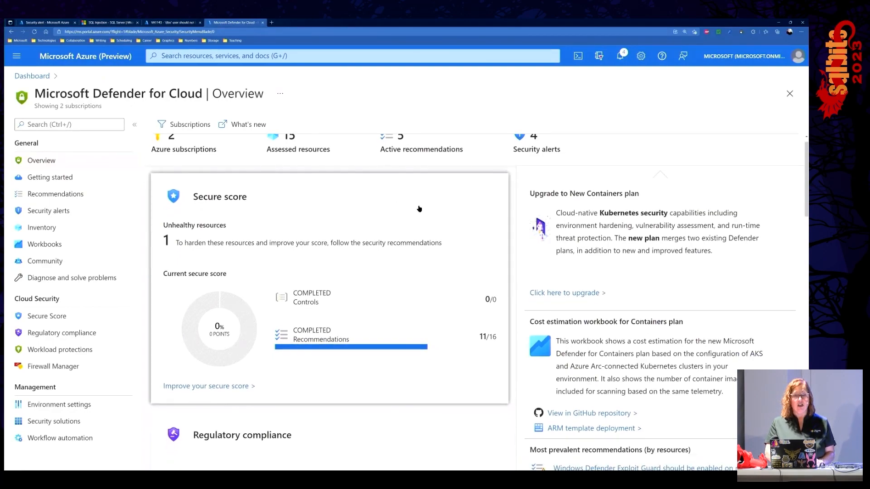
scroll(419, 208, "down", 2)
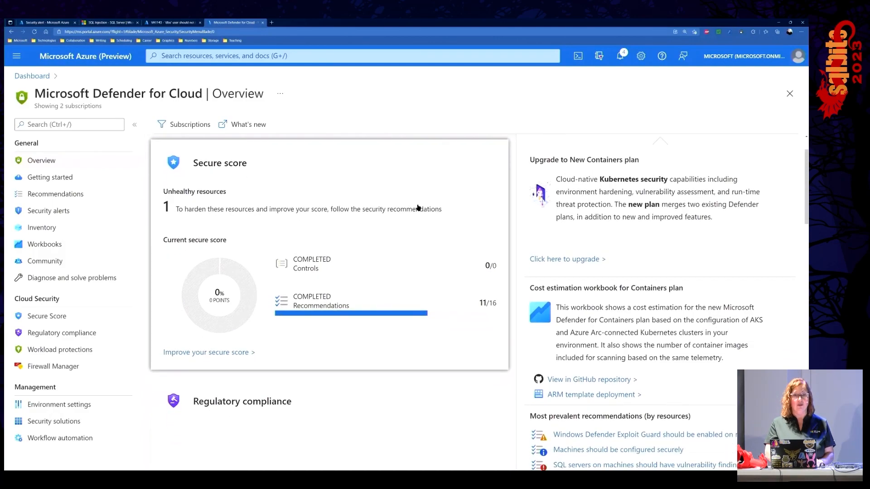
scroll(419, 208, "up", 3)
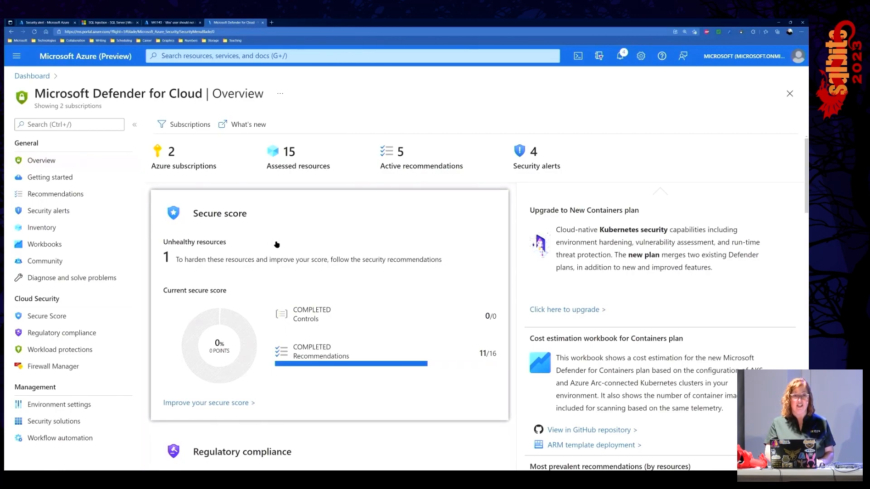
Show the Secure Score page with a 0% overall score across 2 subscriptions
left_click(60, 316)
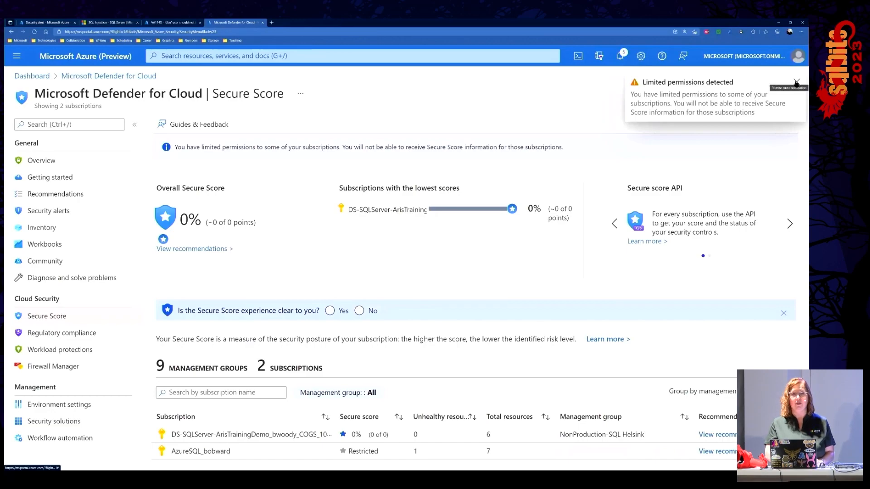
Dismiss the 'Limited permissions detected' notice and list the Defender for Cloud recommendations
left_click(796, 83)
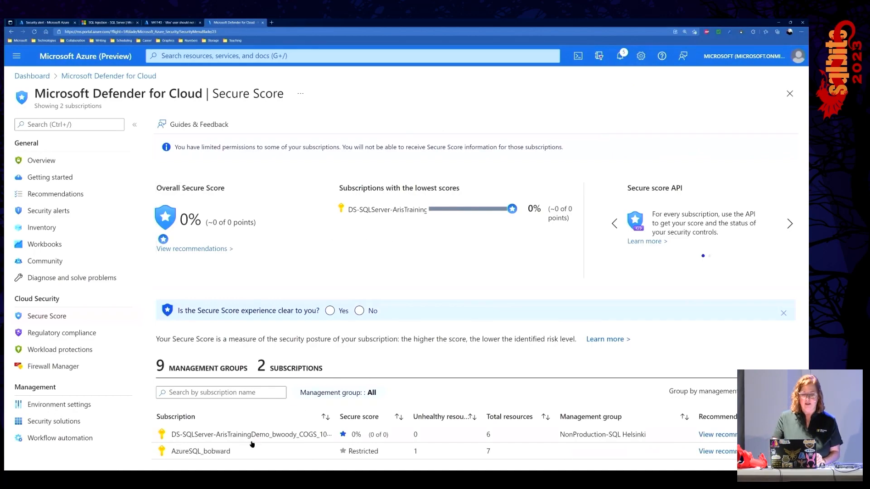
left_click(215, 437)
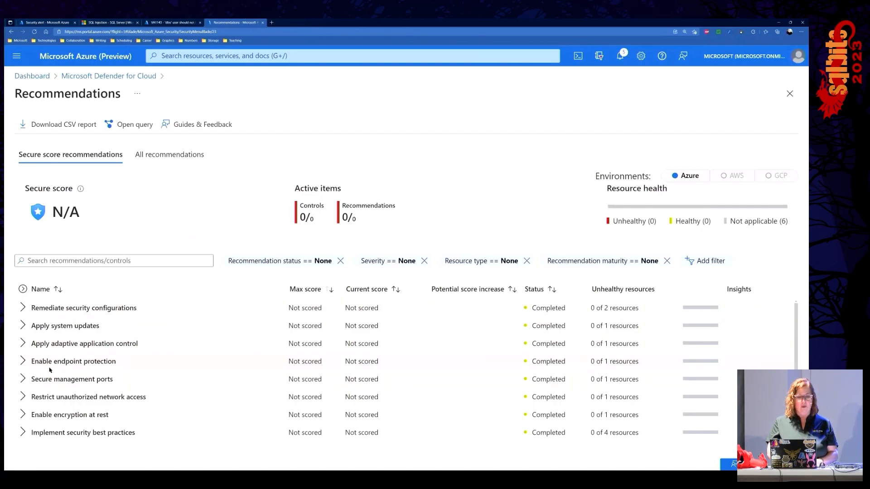
Expand 'Enable encryption at rest' and 'Implement security best practices' to show their VM encryption and MFA checks
left_click(23, 416)
scroll(78, 409, "down", 1)
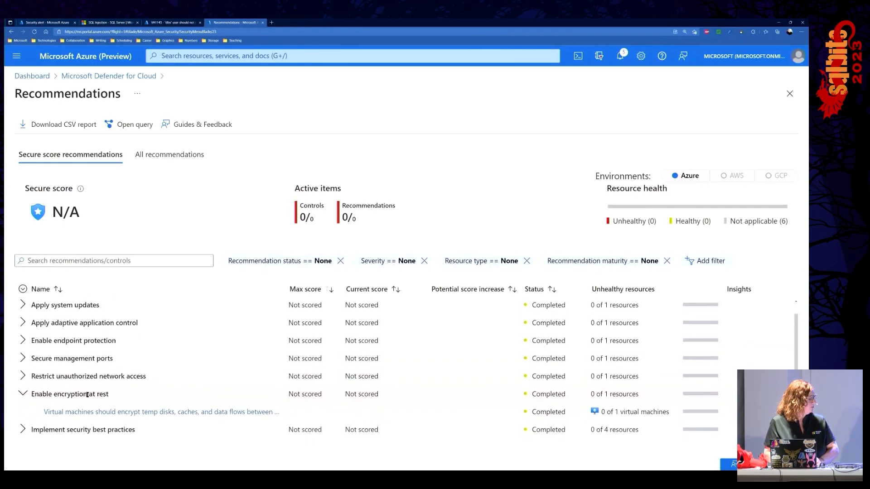
scroll(87, 394, "down", 2)
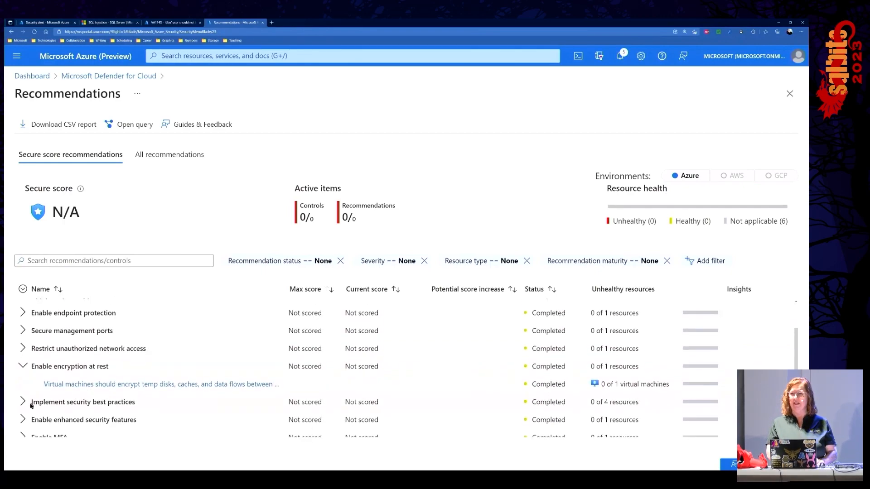
left_click(119, 392)
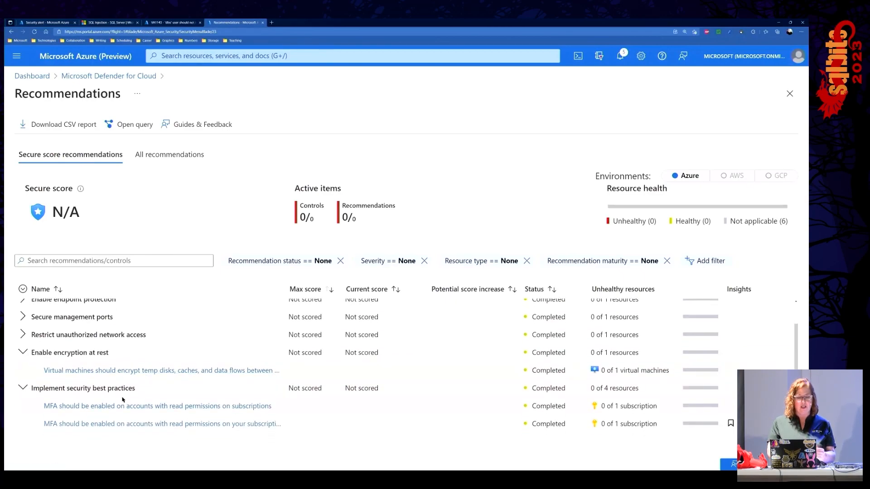